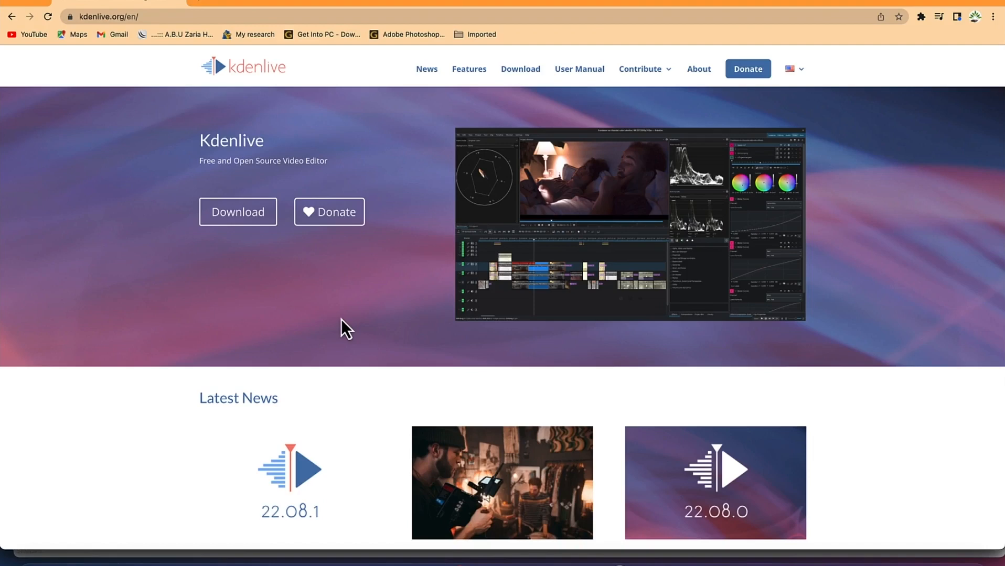
- Open the download page of the Kdenlive website
left_click(167, 17)
left_click(167, 16)
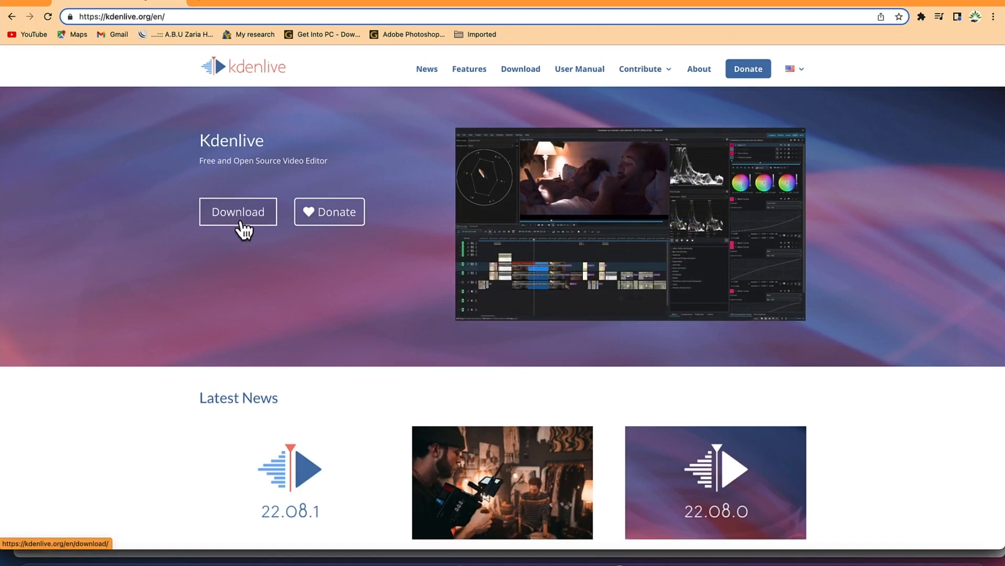
left_click(232, 223)
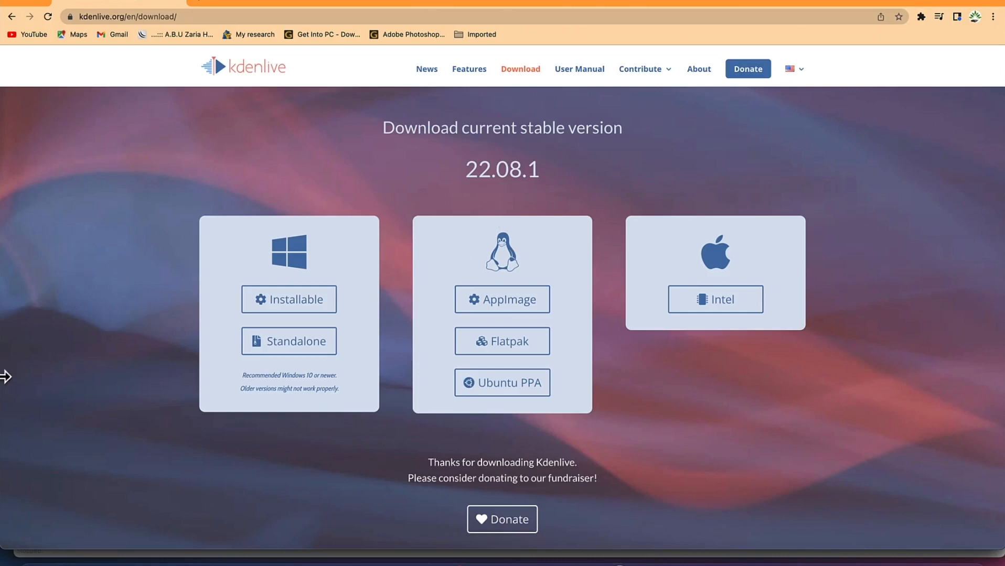
- Launch the installed Kdenlive application
left_click(71, 560)
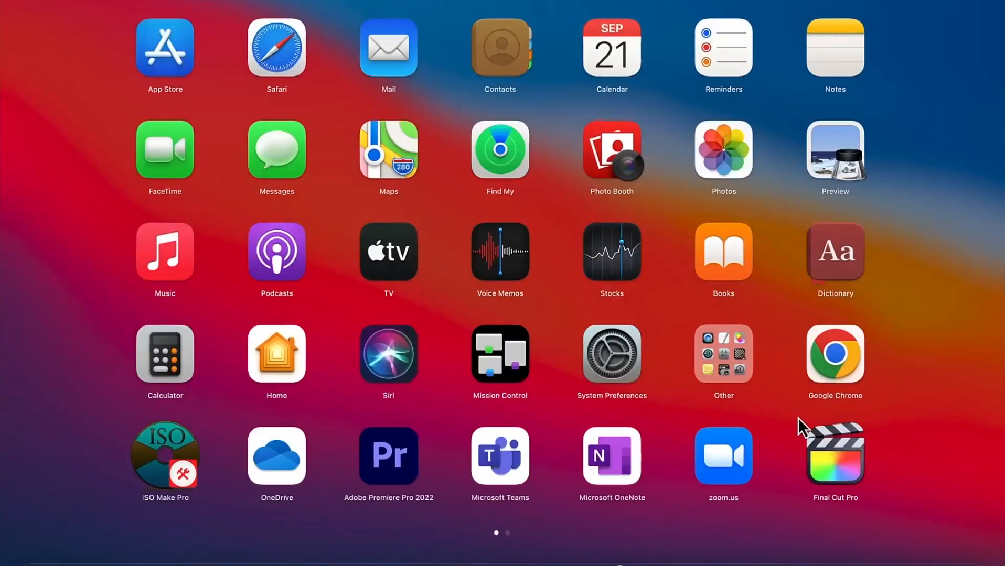
scroll(798, 417, "right", 5)
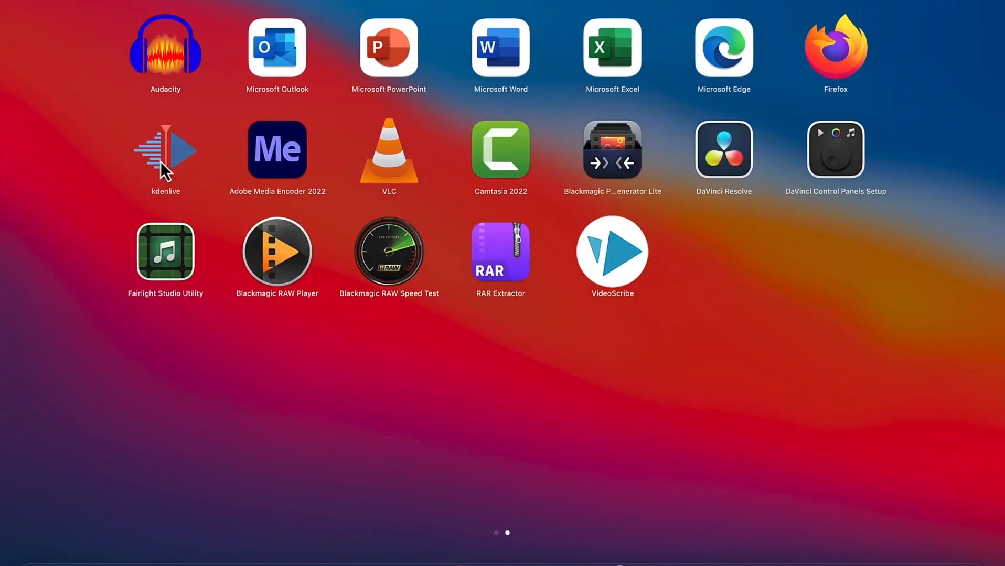
left_click(161, 163)
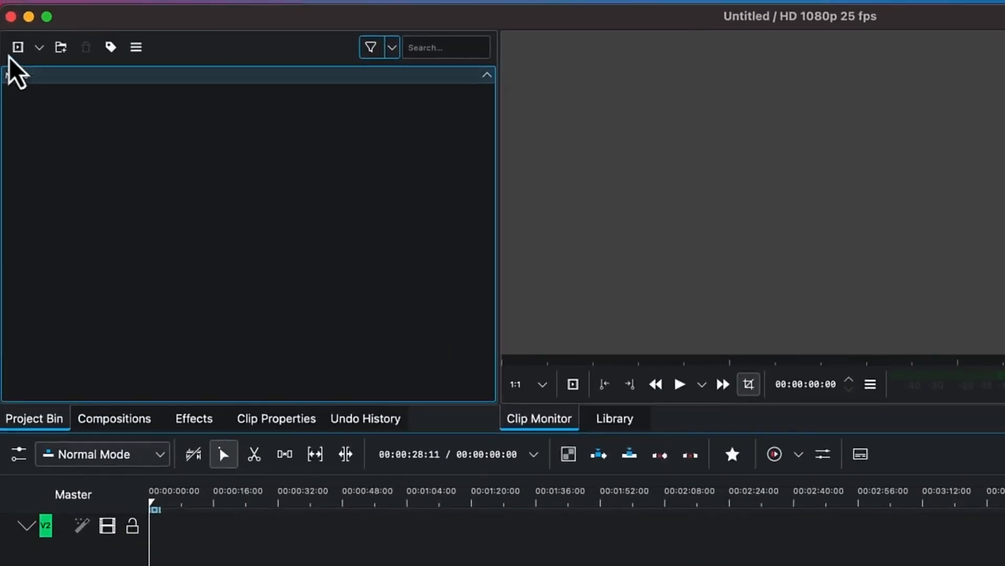
- Create a folder named Trial in the project bin
left_click(39, 47)
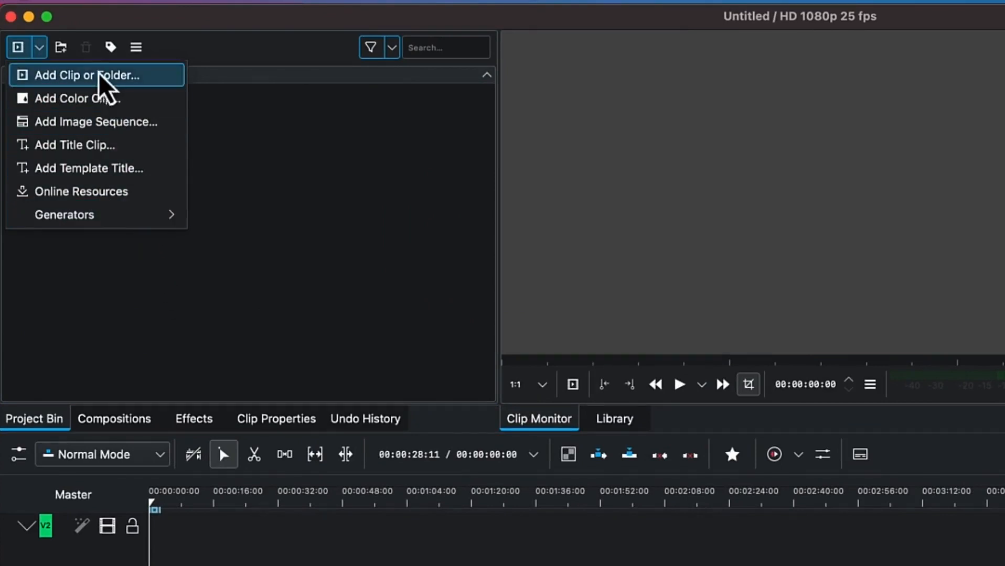
left_click(62, 54)
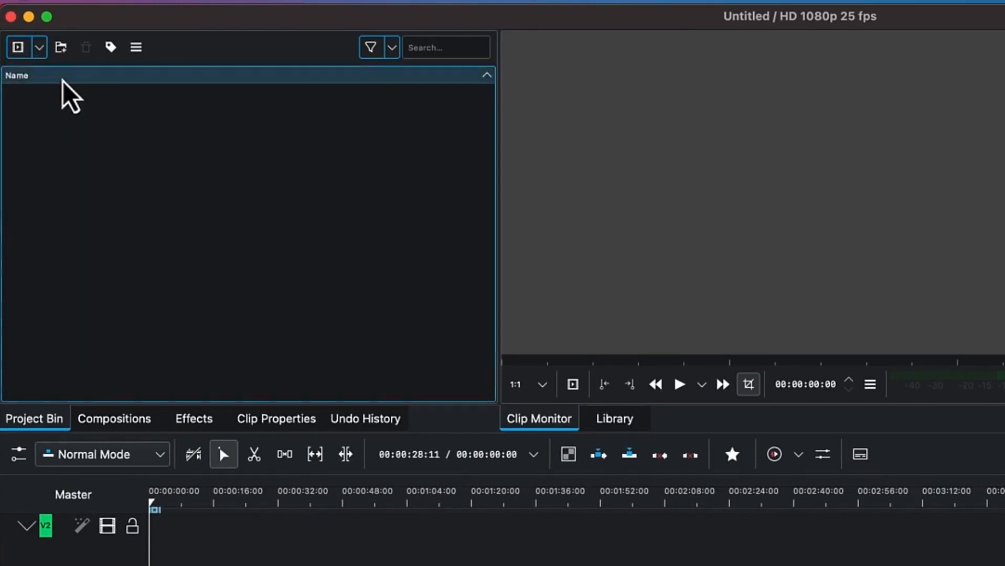
left_click(60, 48)
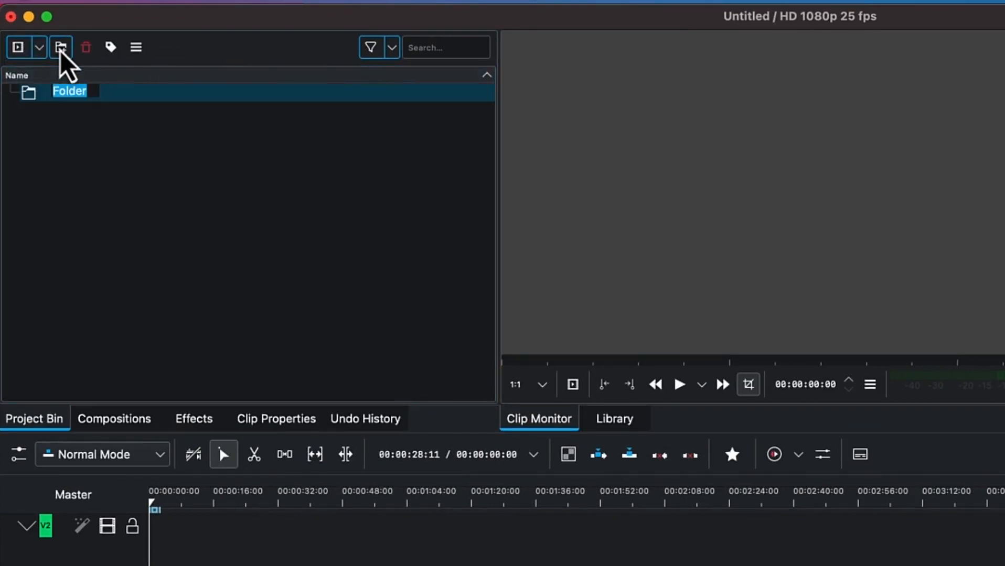
type("Trial")
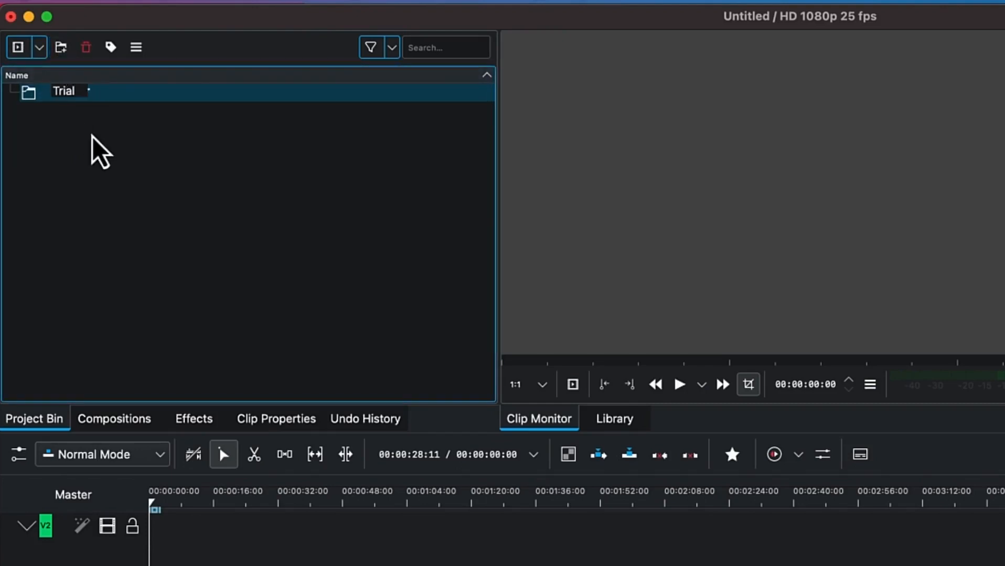
key("Return")
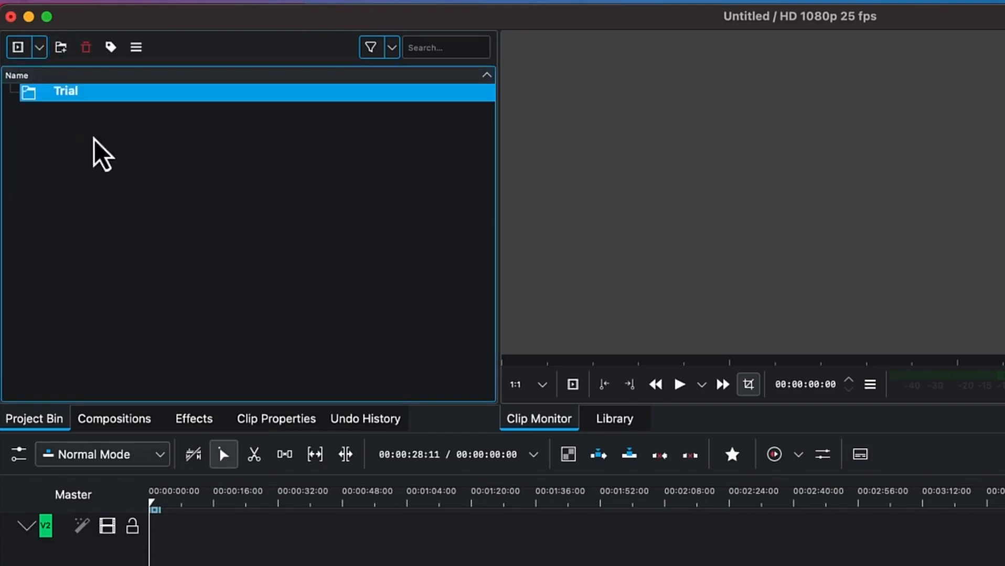
- Import intro 1.mp4 from the Videoscribe Intro folder into Trial, accepting a new project profile of 1728x1080 at 30 fps
right_click(72, 98)
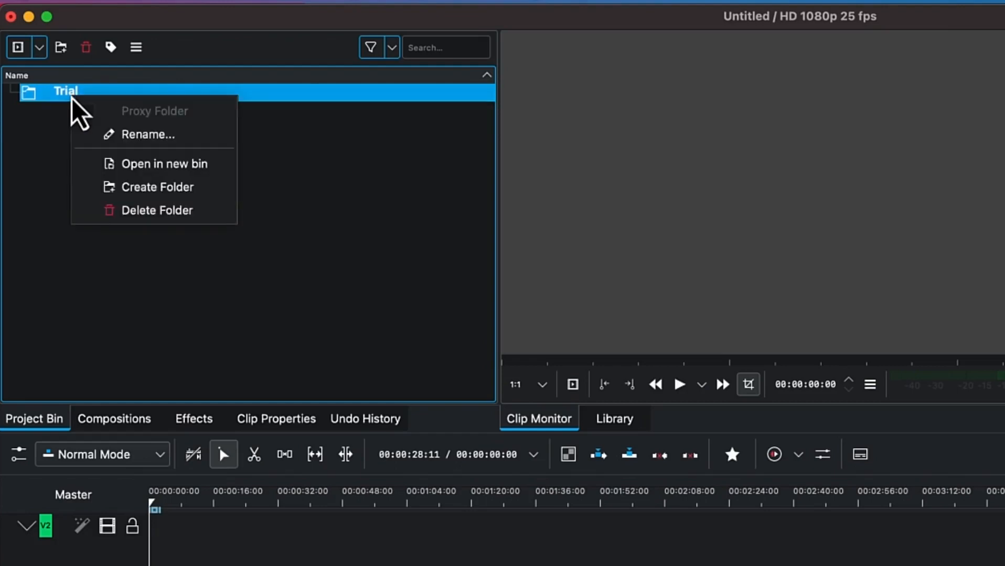
left_click(62, 165)
right_click(62, 165)
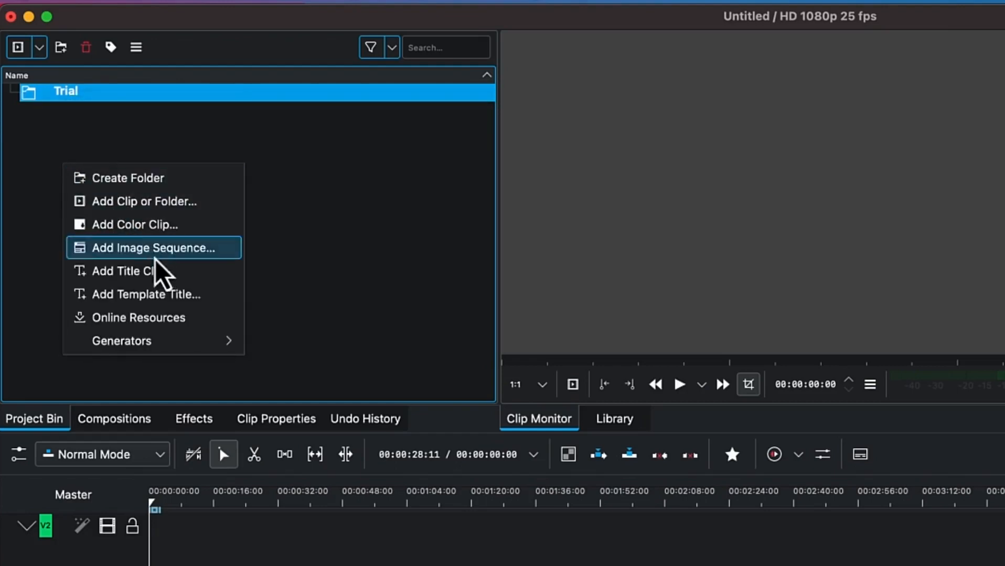
left_click(156, 203)
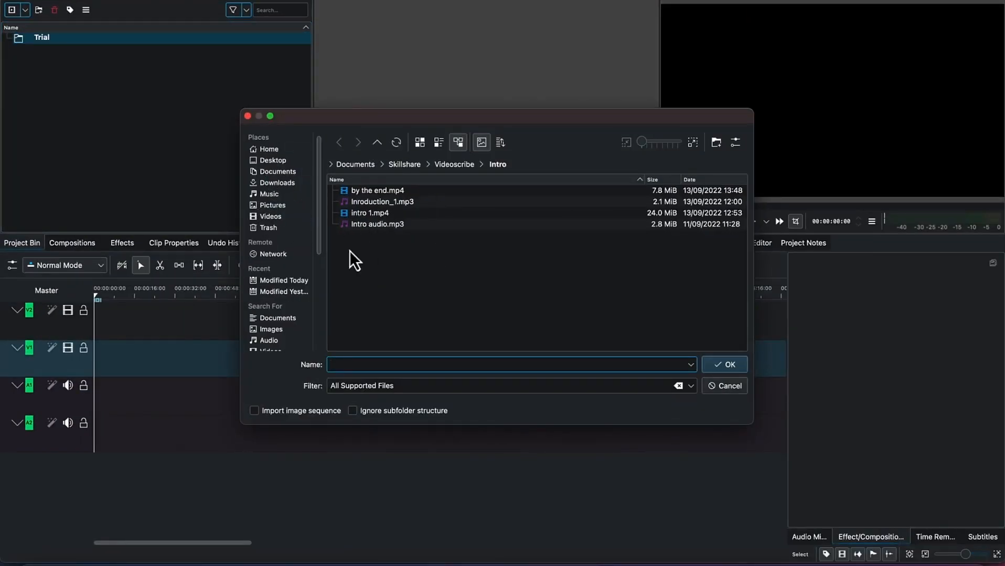
left_click(375, 214)
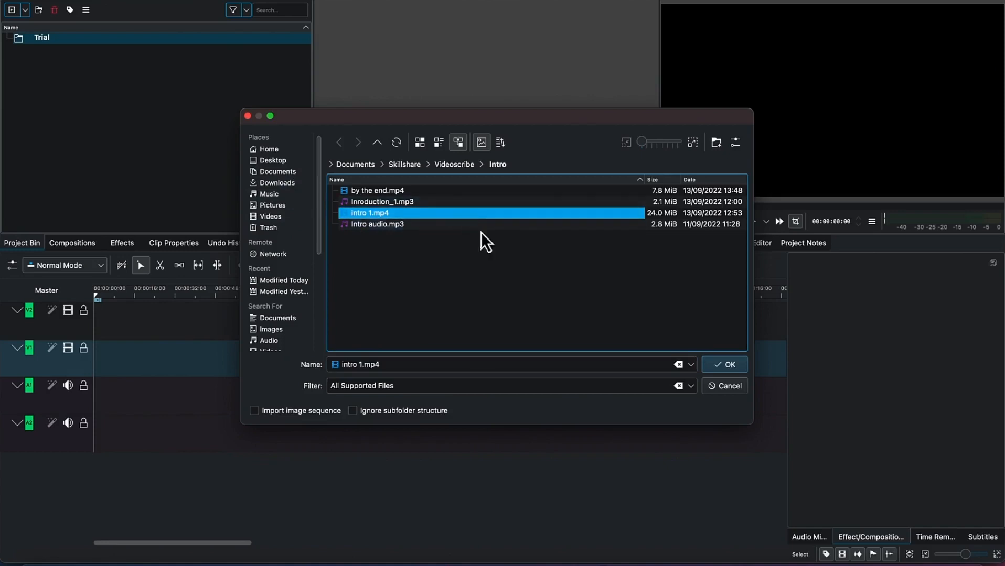
left_click(731, 363)
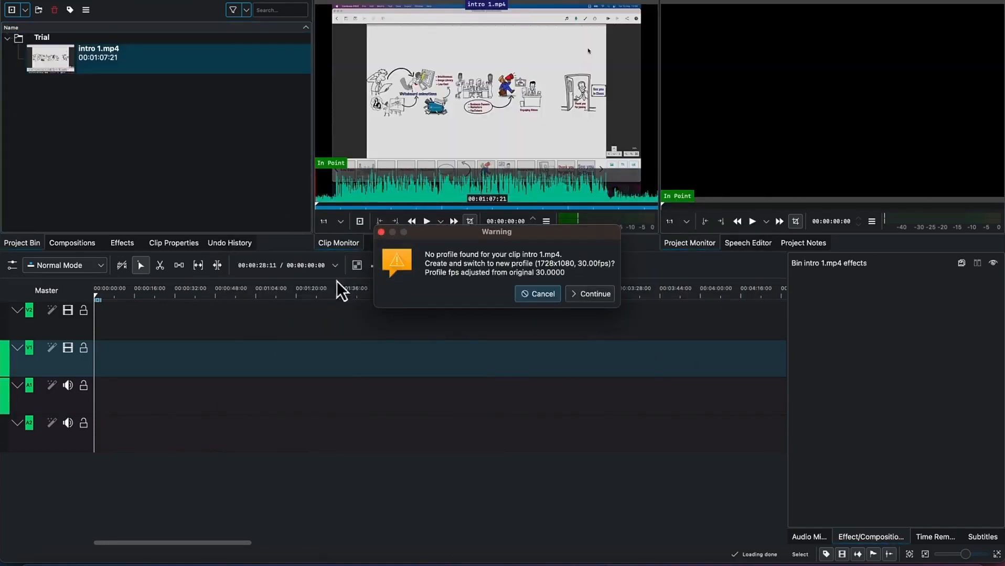
left_click(586, 300)
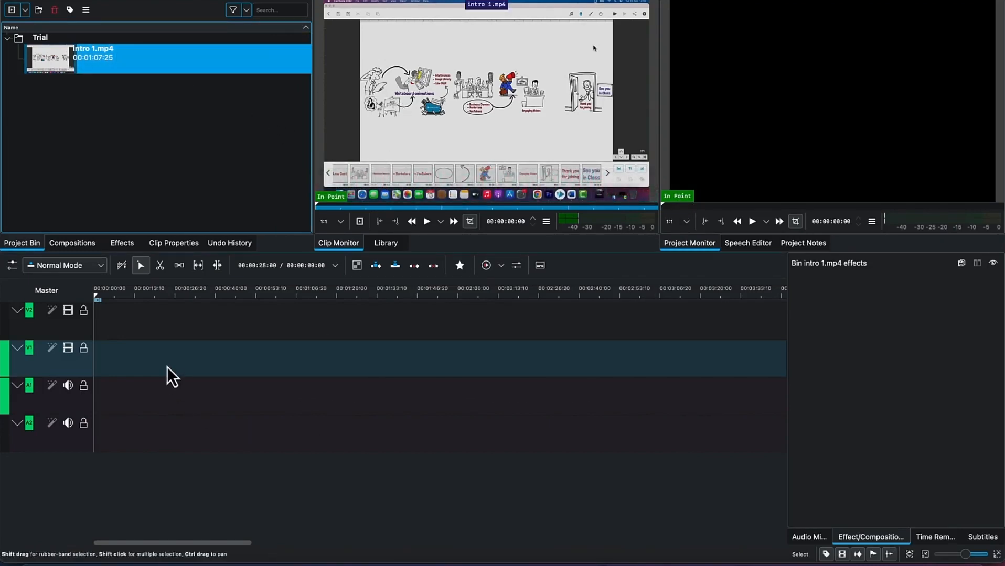
- Place the full intro 1.mp4 clip at the start of video track V1 with its audio on A1
mouse_move(157, 73)
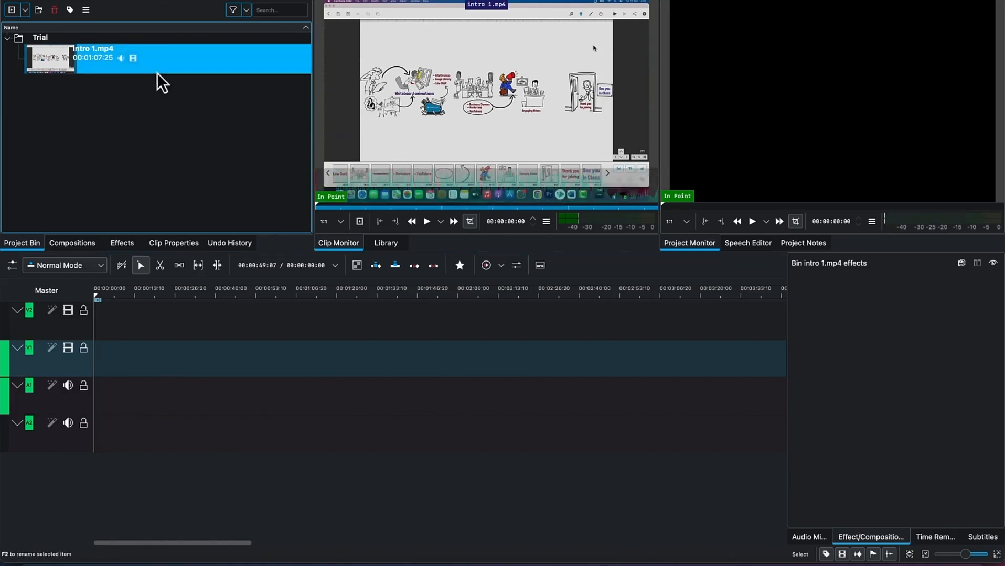
left_click_drag(150, 57, 93, 364)
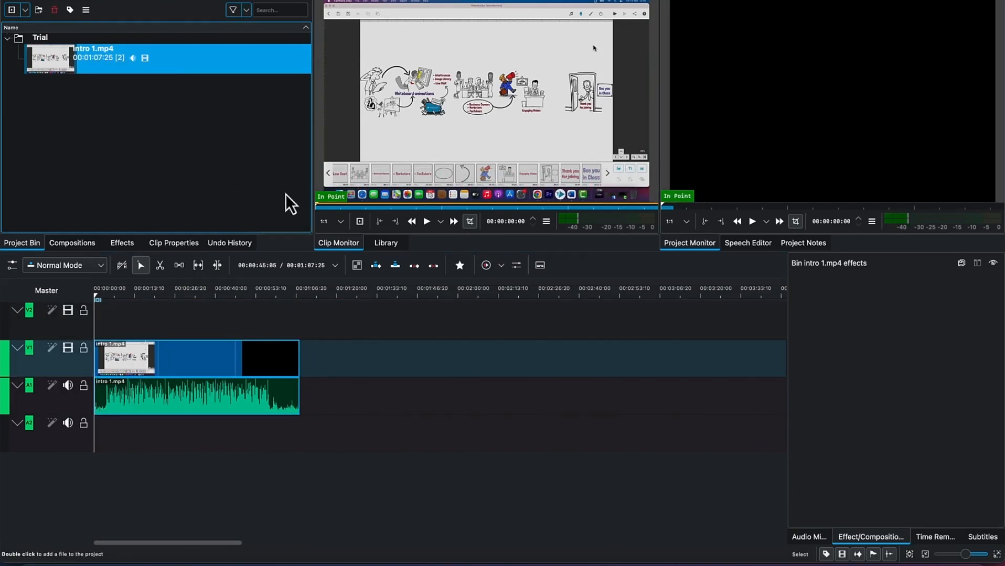
- Mark a zone in the intro 1.mp4 source clip with the in point at 00:00:11:09 and the out point at 00:00:39:15
mouse_move(346, 194)
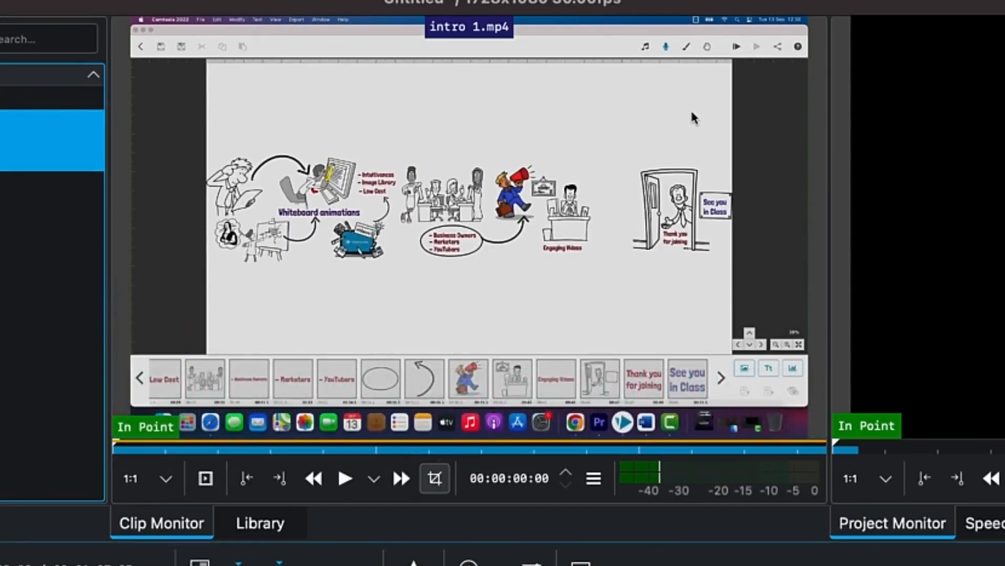
mouse_move(144, 362)
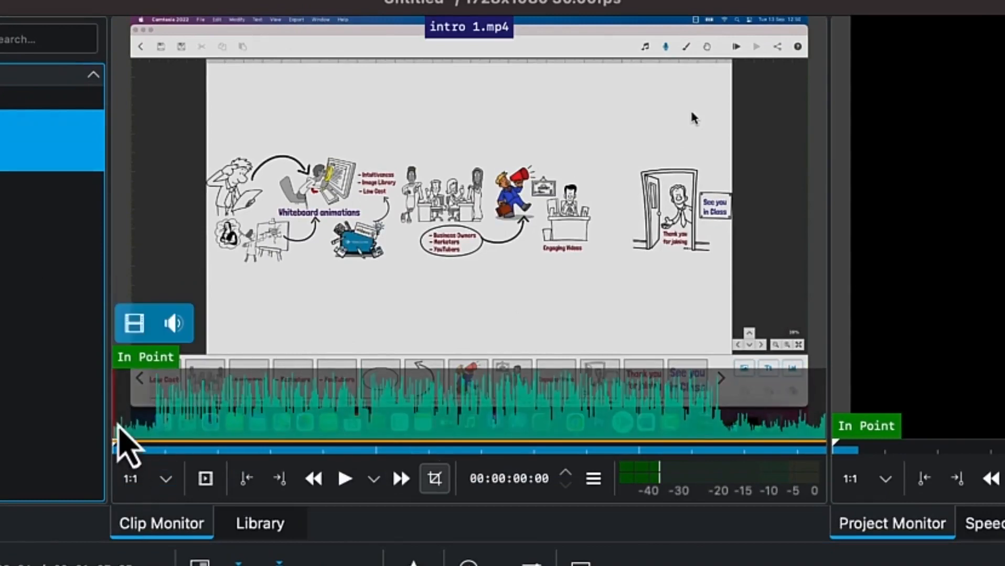
left_click(117, 446)
left_click_drag(116, 446, 232, 461)
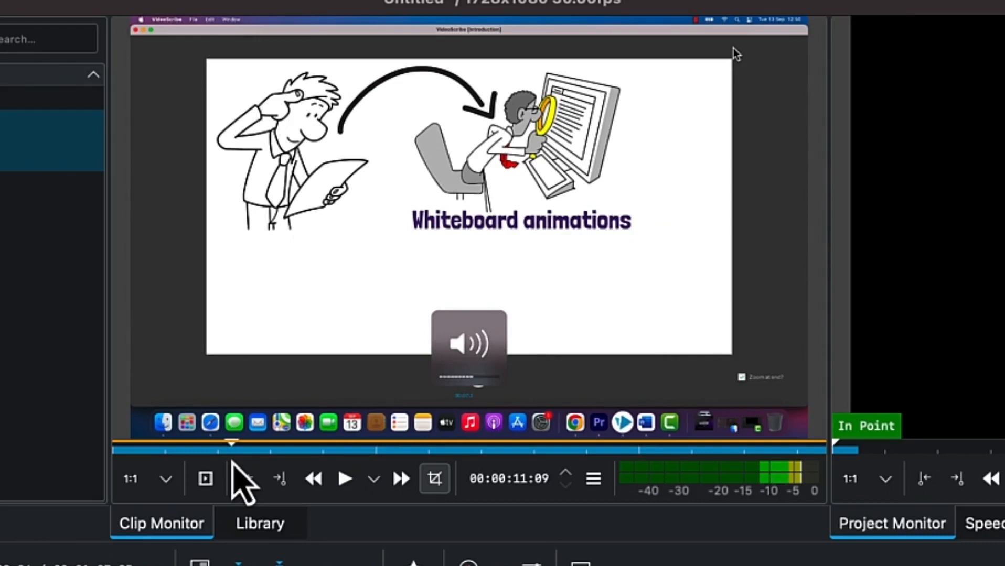
key("i")
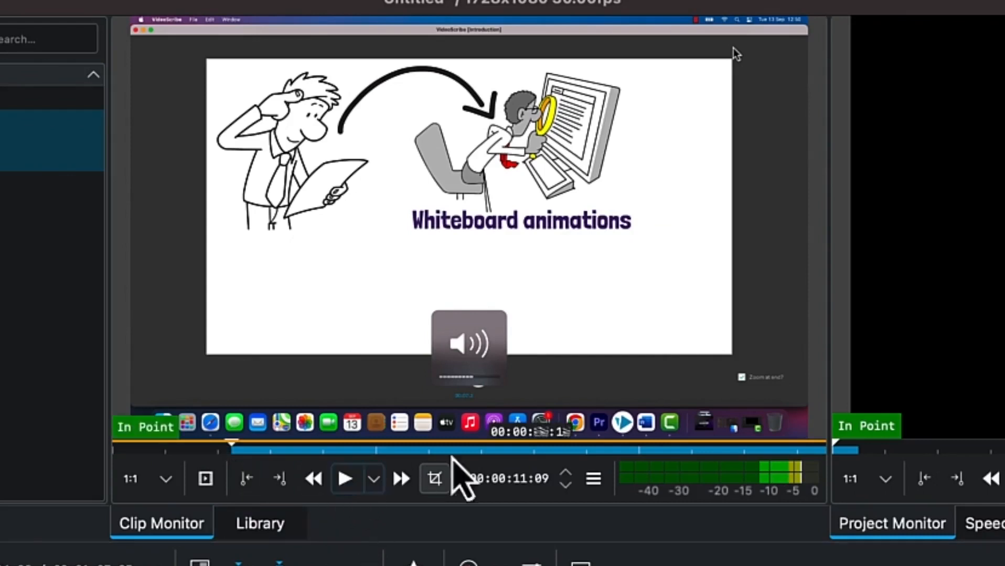
left_click_drag(230, 444, 529, 456)
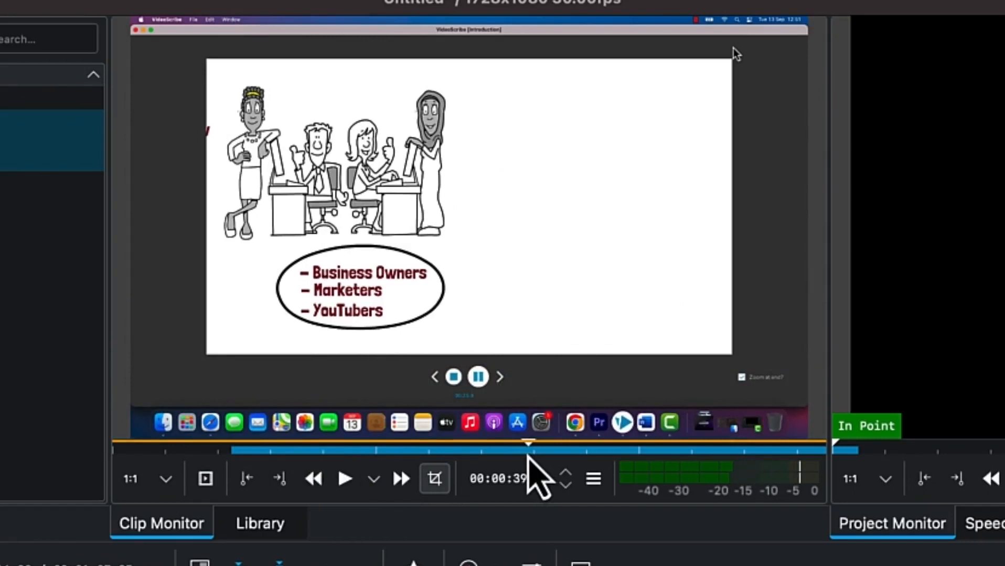
key("o")
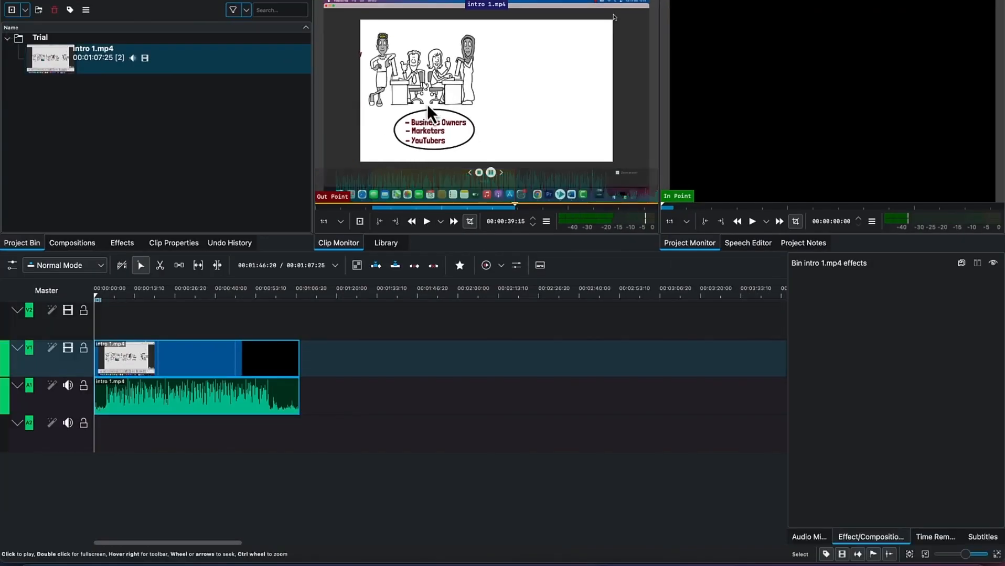
- Add the marked zone with picture and sound to V1 and A1 at about 00:01:46, plus an audio-only copy after it on A1
left_click_drag(430, 219, 416, 347)
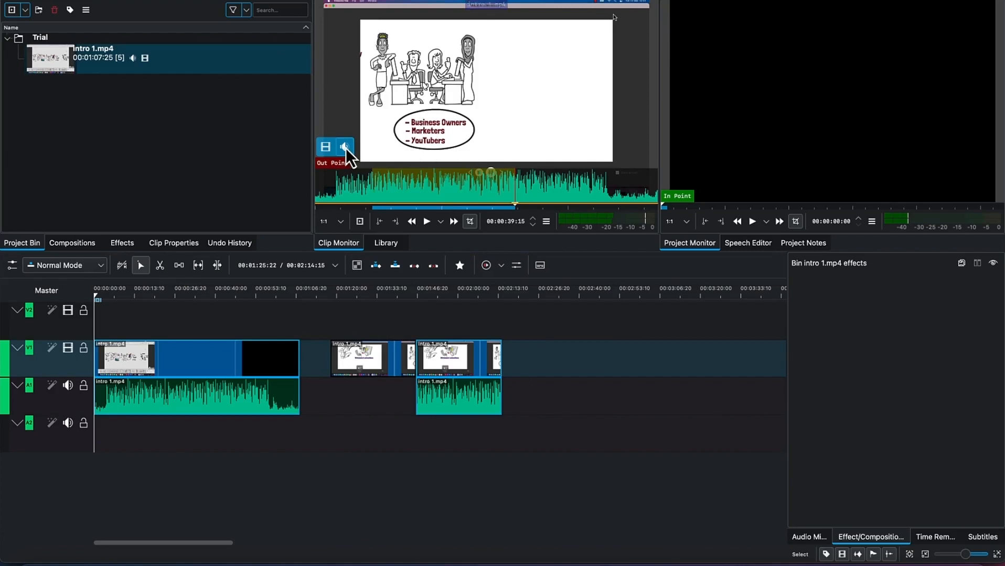
left_click_drag(346, 147, 514, 403)
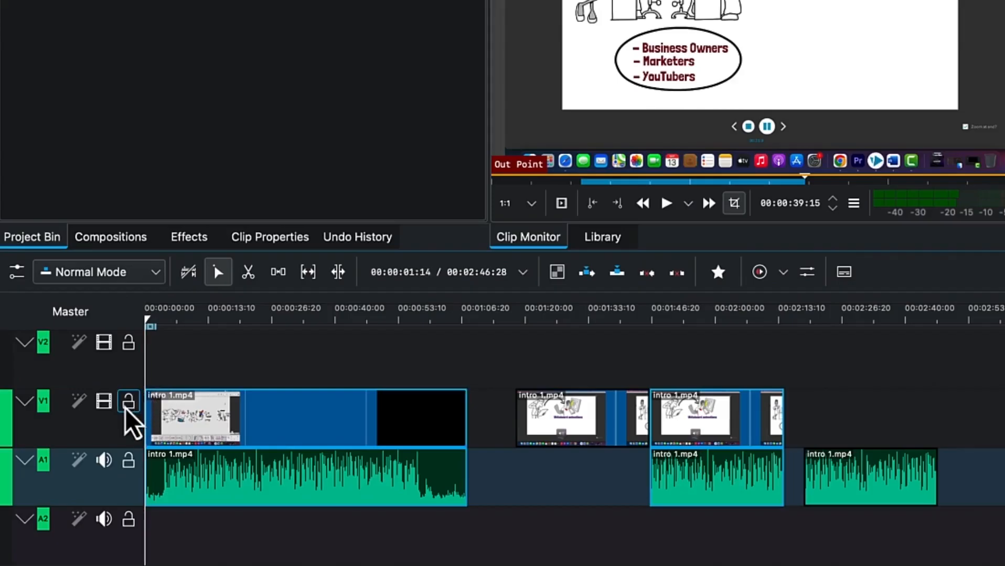
- Lock video track V1, then unlock it again
left_click(128, 402)
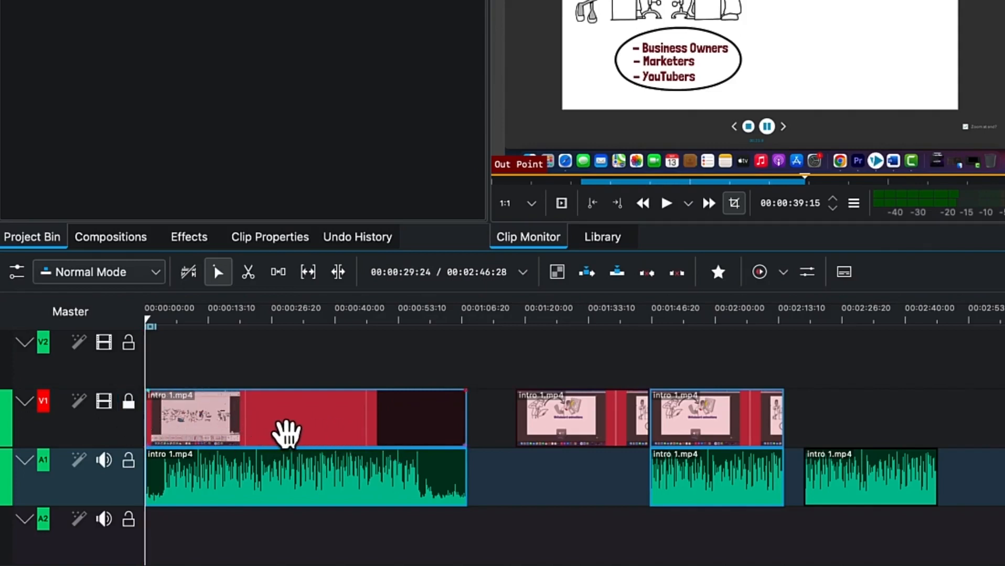
left_click(128, 403)
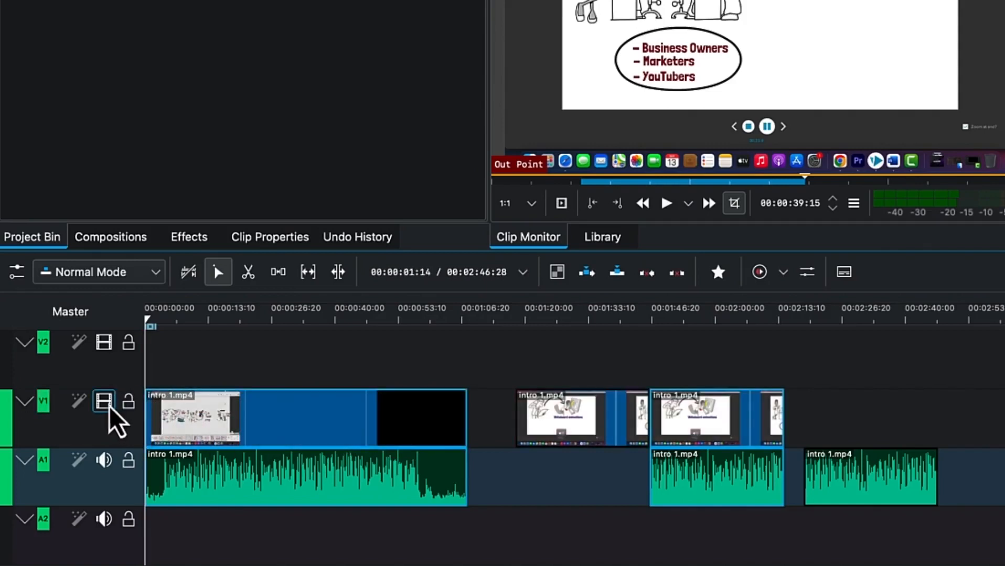
- Hide video track V1 and name the track Animation 1
left_click(103, 401)
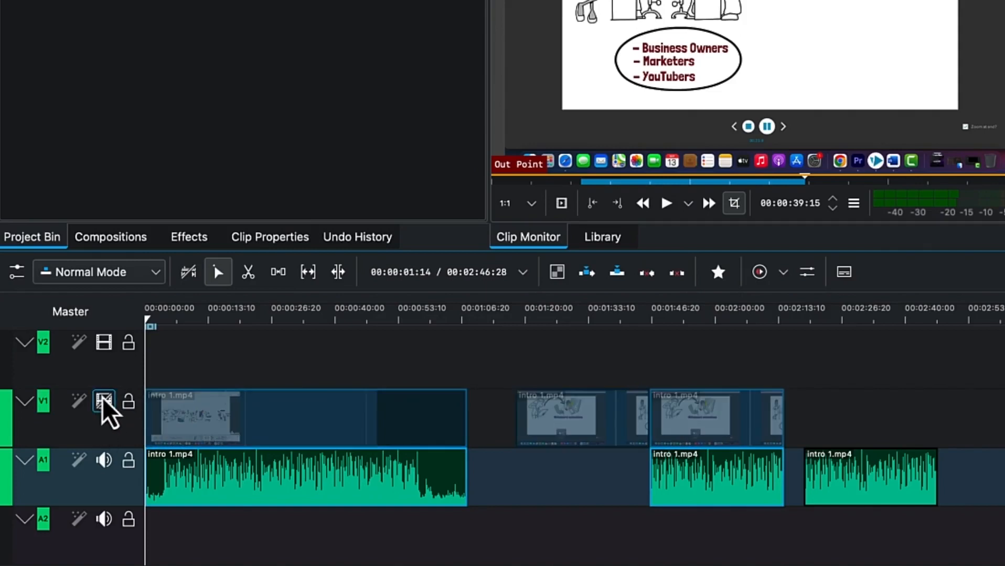
left_click(67, 436)
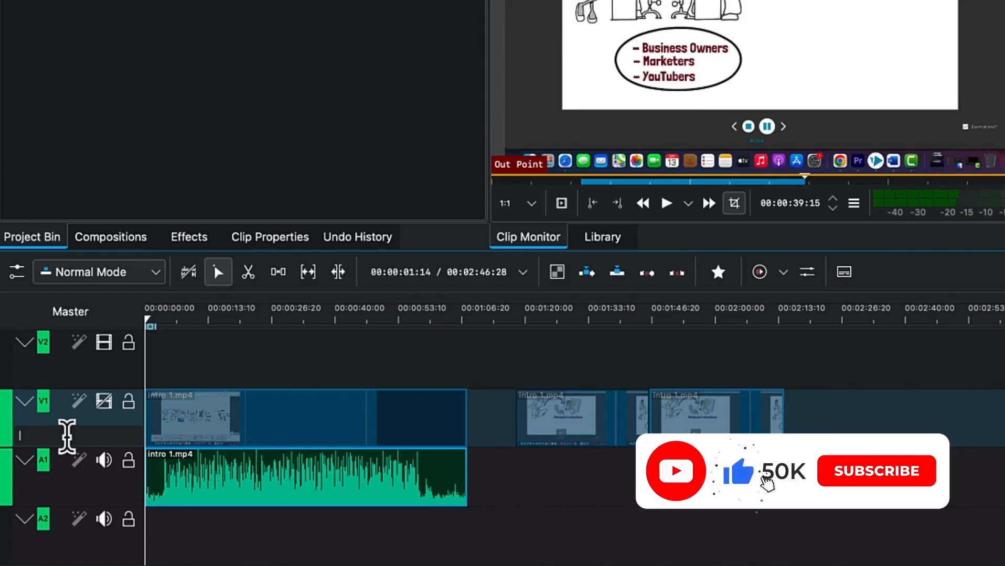
type("Ani")
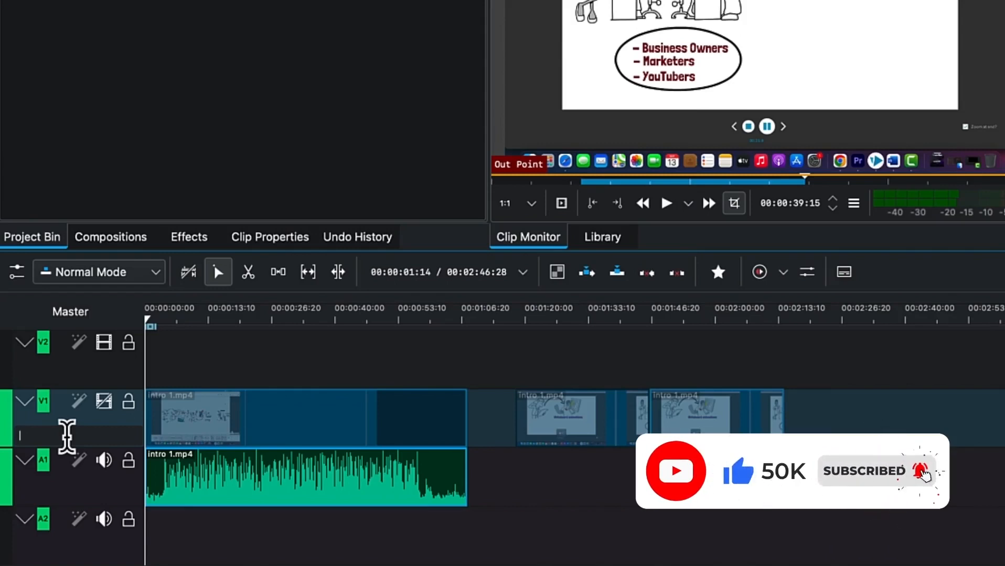
type("mation 1")
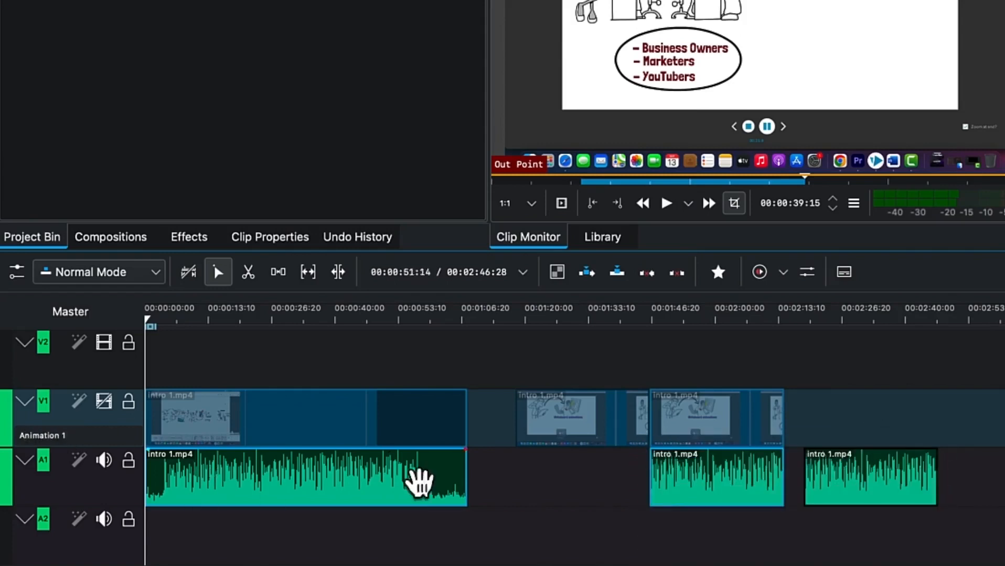
left_click(448, 561)
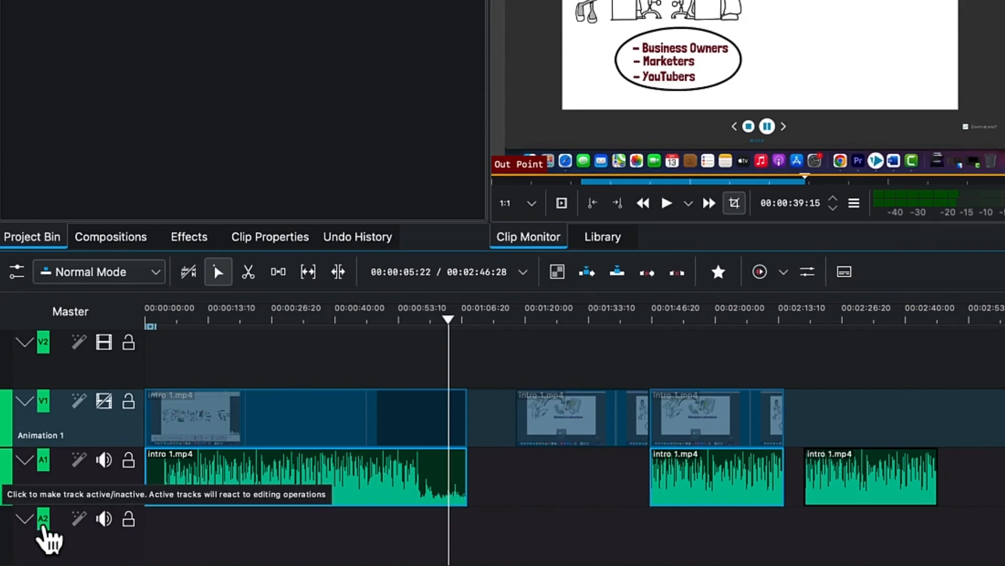
right_click(43, 525)
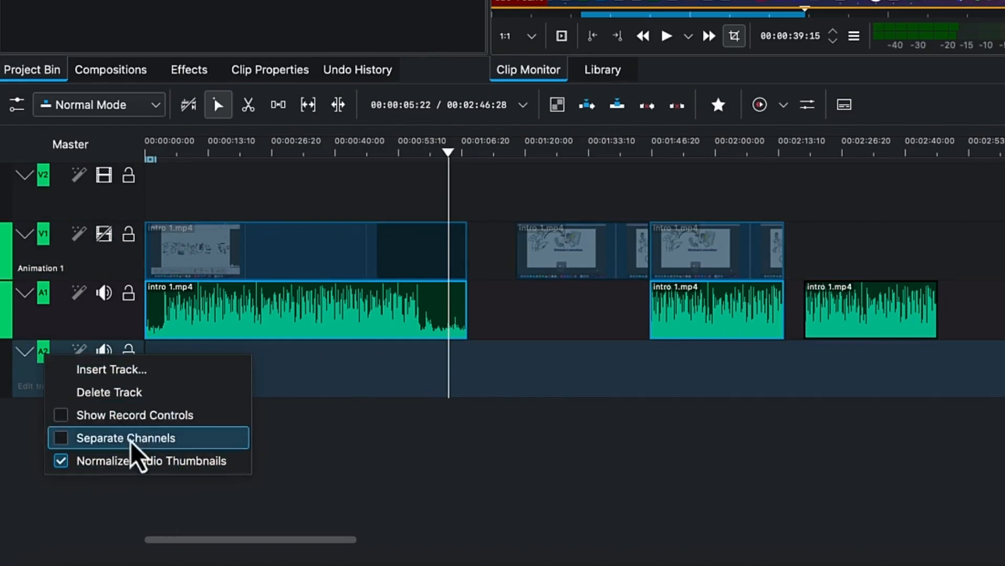
left_click(470, 520)
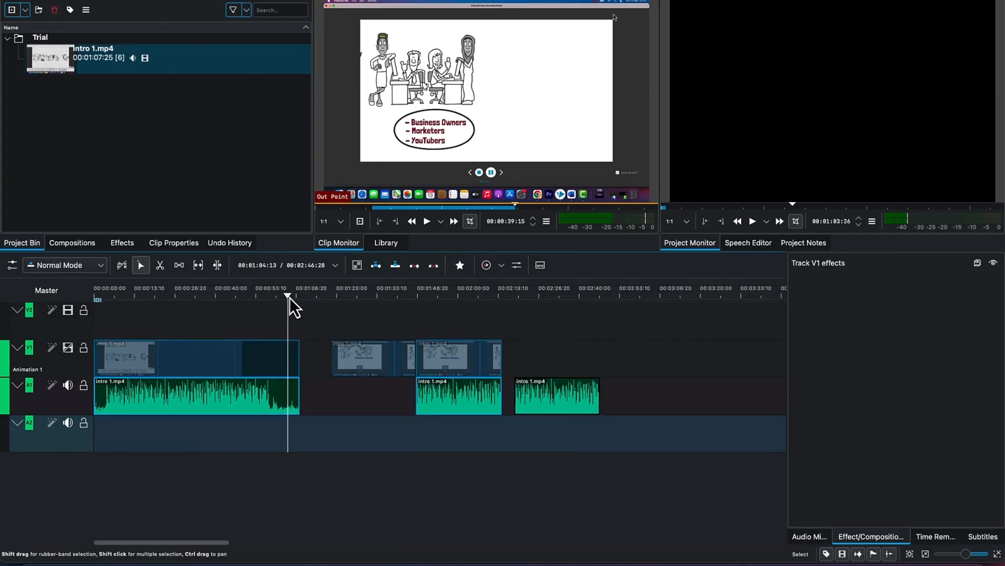
- Move the first clip on V1 and A1 to the end of the timeline and back to its start
left_click(215, 298)
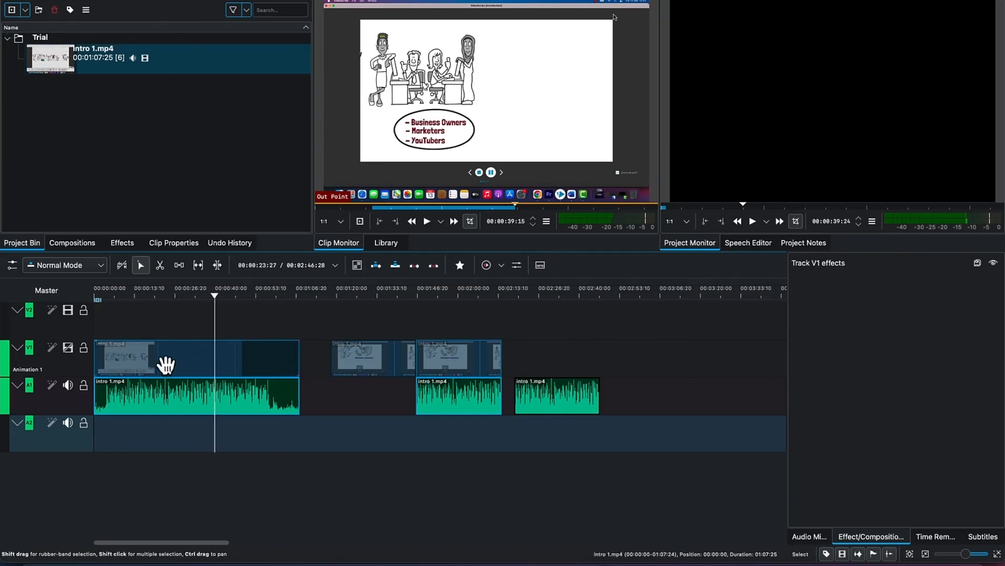
left_click(166, 365)
left_click_drag(165, 366, 197, 364)
left_click_drag(568, 377, 667, 384)
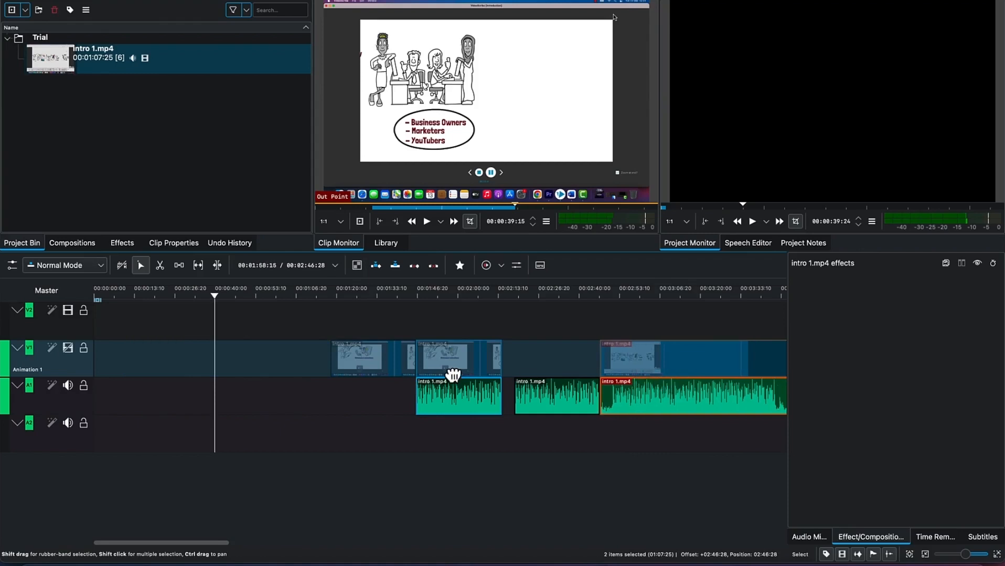
left_click_drag(241, 367, 39, 361)
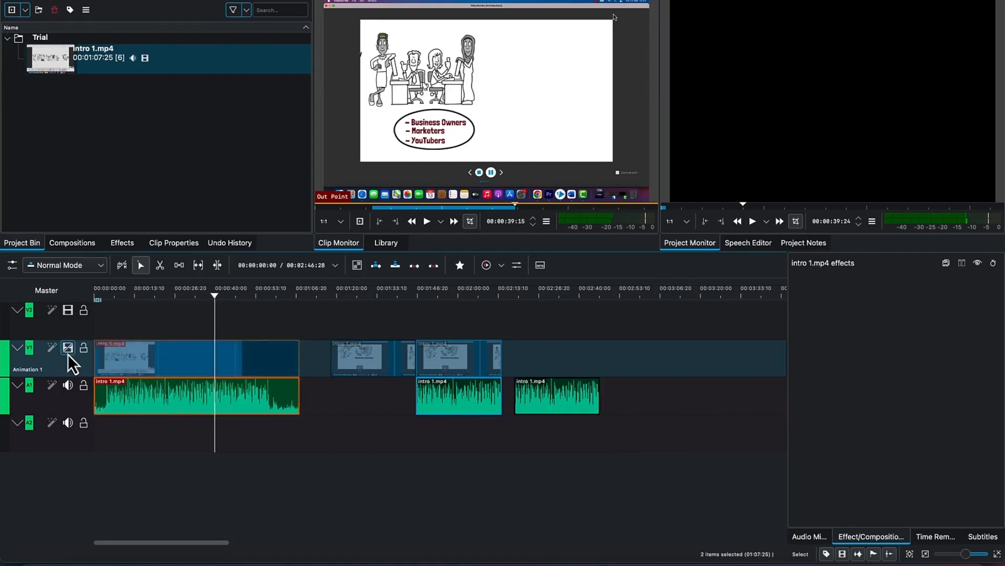
left_click(261, 333)
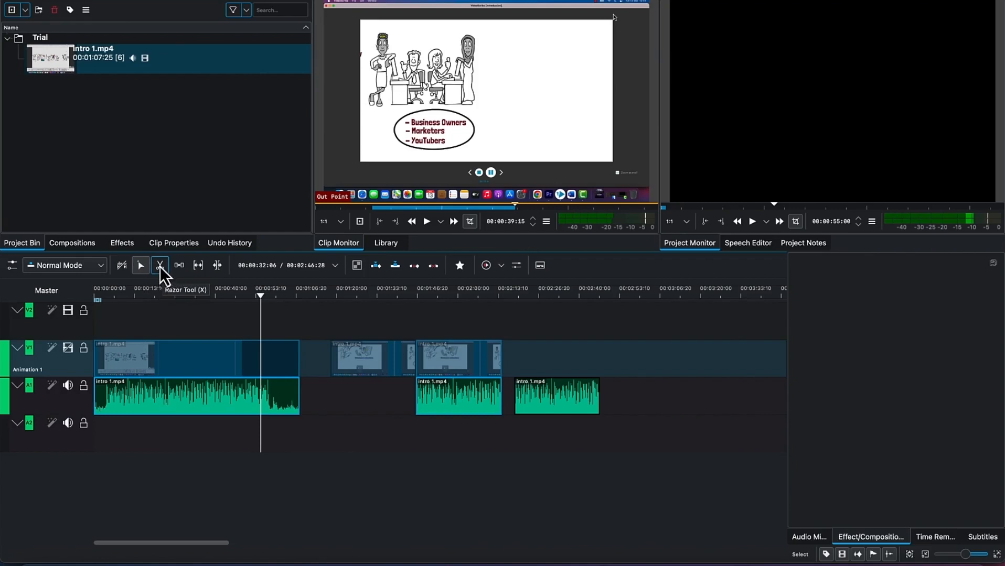
- Split the first clip with the Razor tool at about 00:00:23:15 and 00:00:46:14
left_click(159, 268)
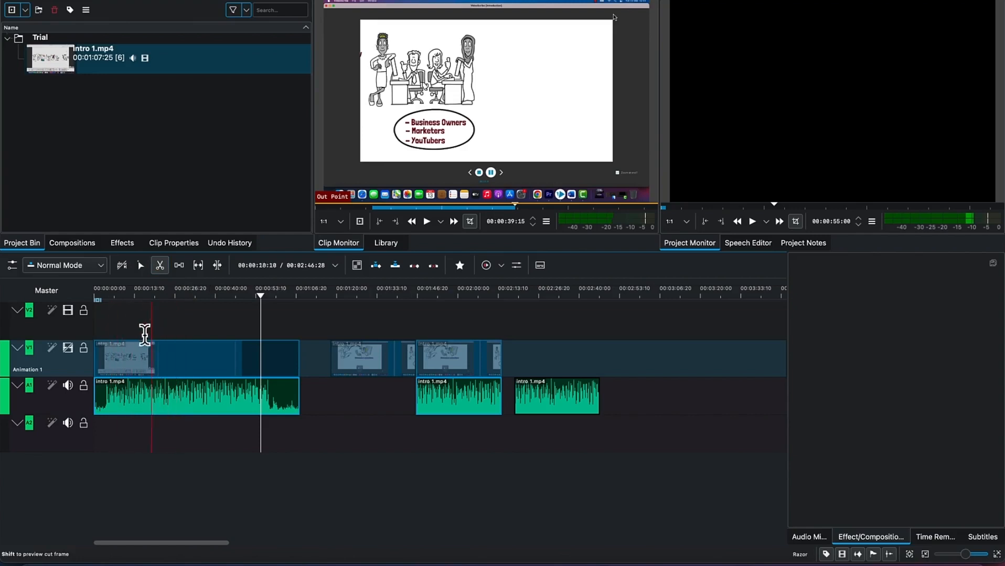
left_click(159, 338)
left_click(165, 364)
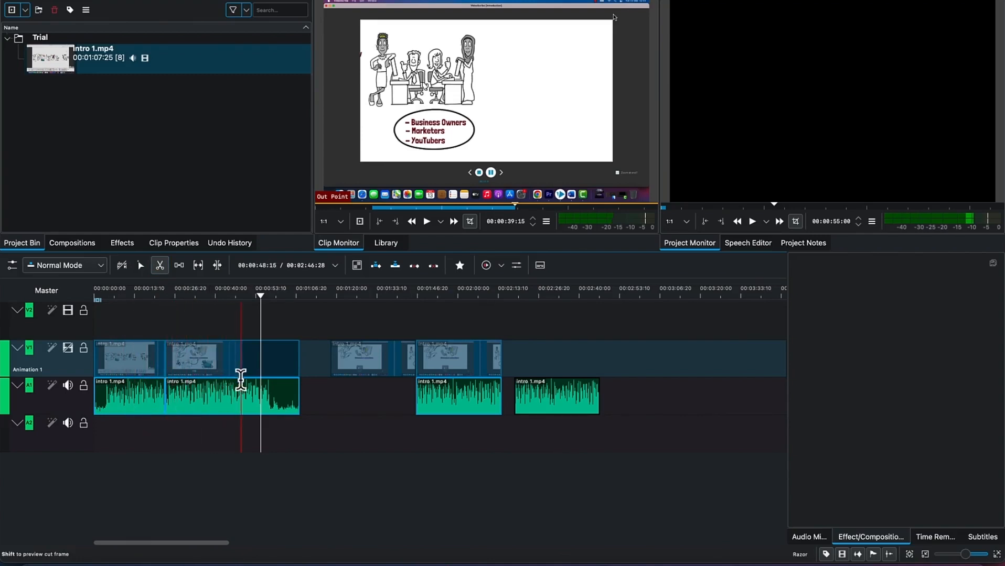
left_click(234, 376)
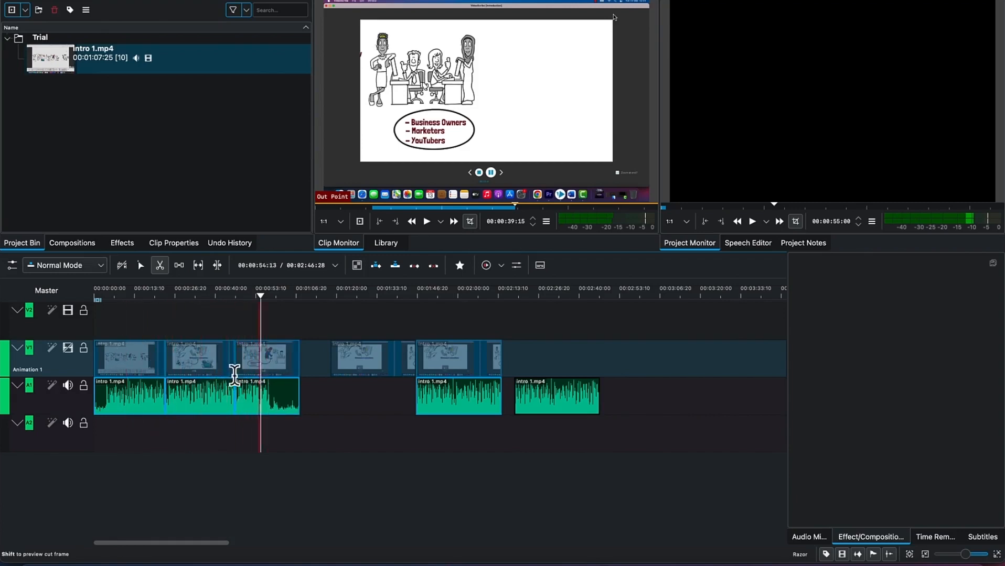
- Move the first cut piece up to V2 and A2 with the Selection tool, and return it to V1 and A1
left_click(140, 268)
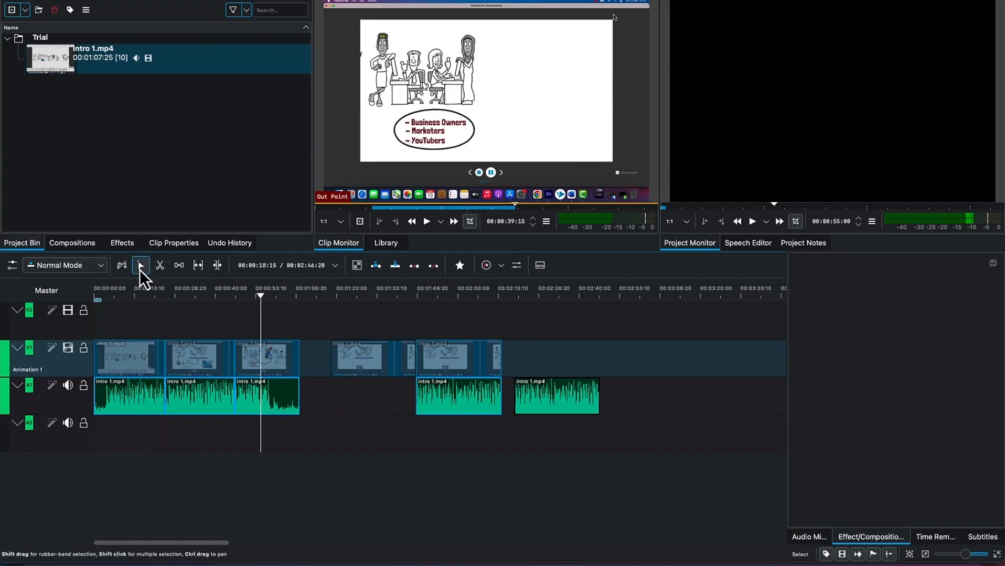
left_click(133, 359)
left_click_drag(132, 359, 138, 333)
mouse_move(196, 351)
left_mouse_down()
mouse_move(142, 361)
mouse_move(199, 359)
left_mouse_up()
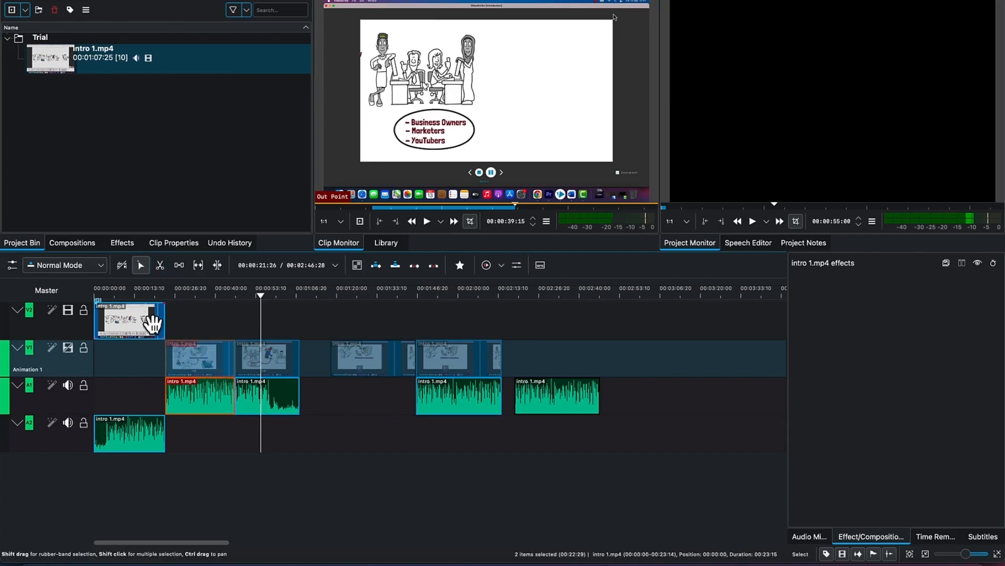
left_click_drag(139, 325, 130, 358)
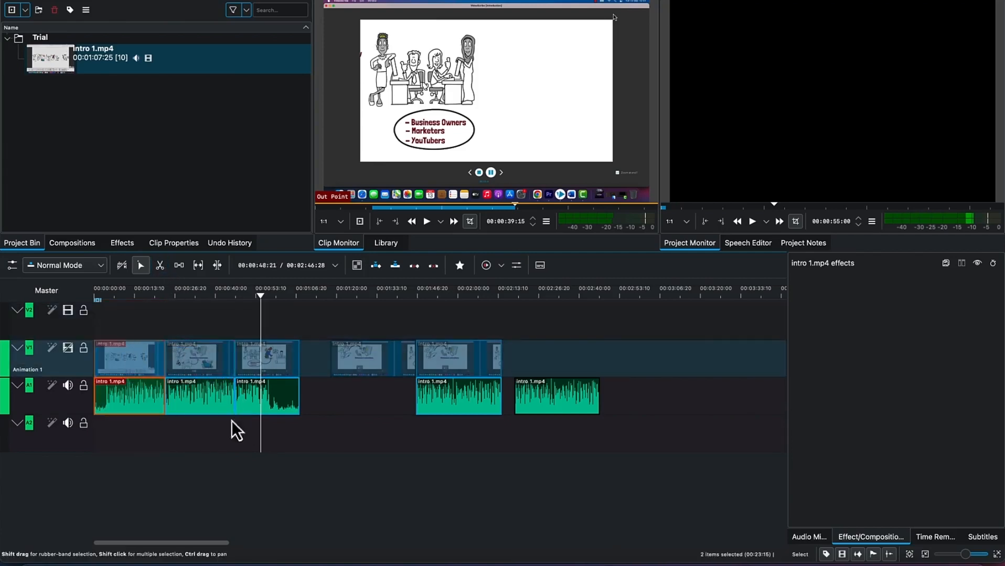
- Try deleting the middle piece of the split clip and removing the space it leaves, and undo both changes
left_click(201, 330)
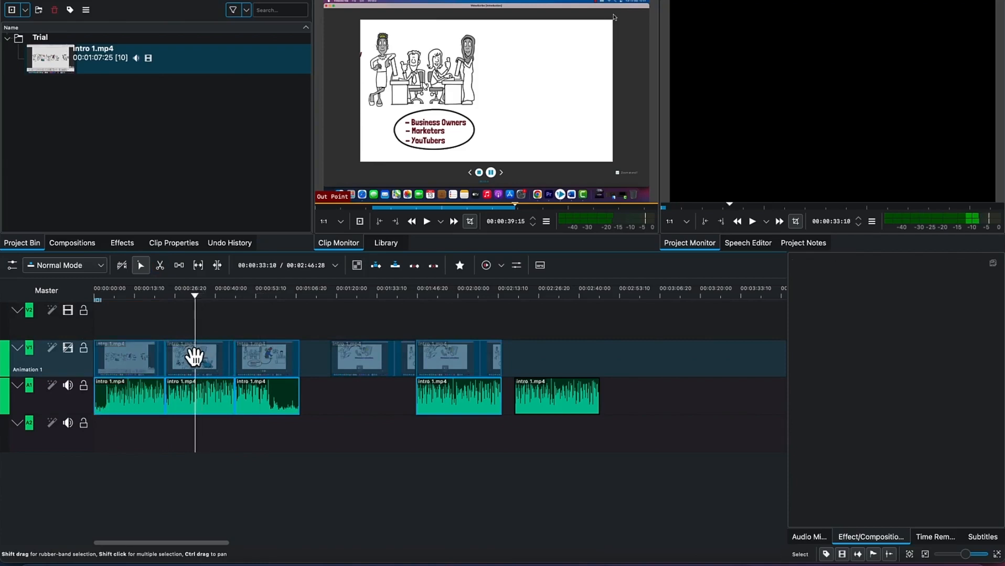
left_click(213, 367)
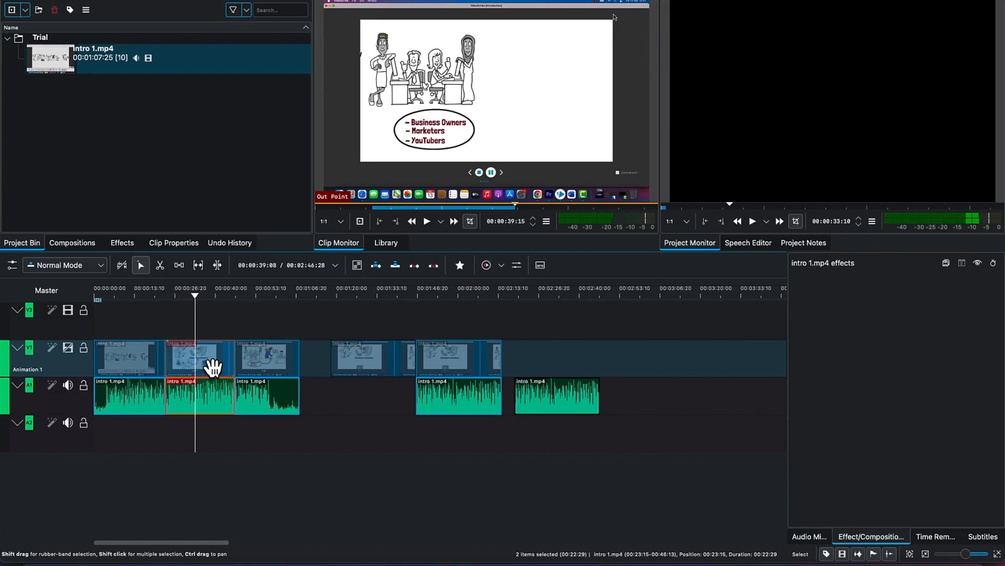
right_click(212, 367)
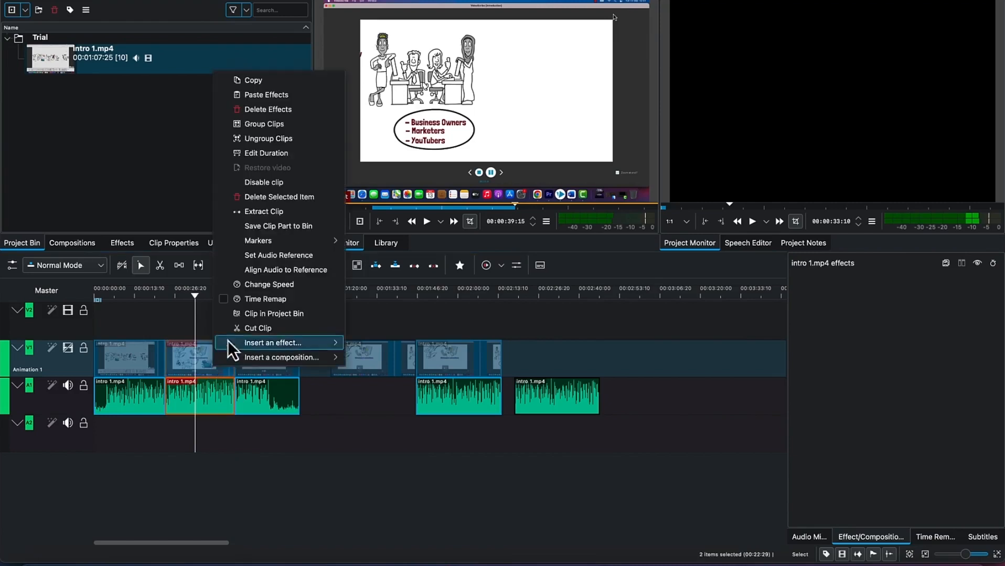
left_click(269, 203)
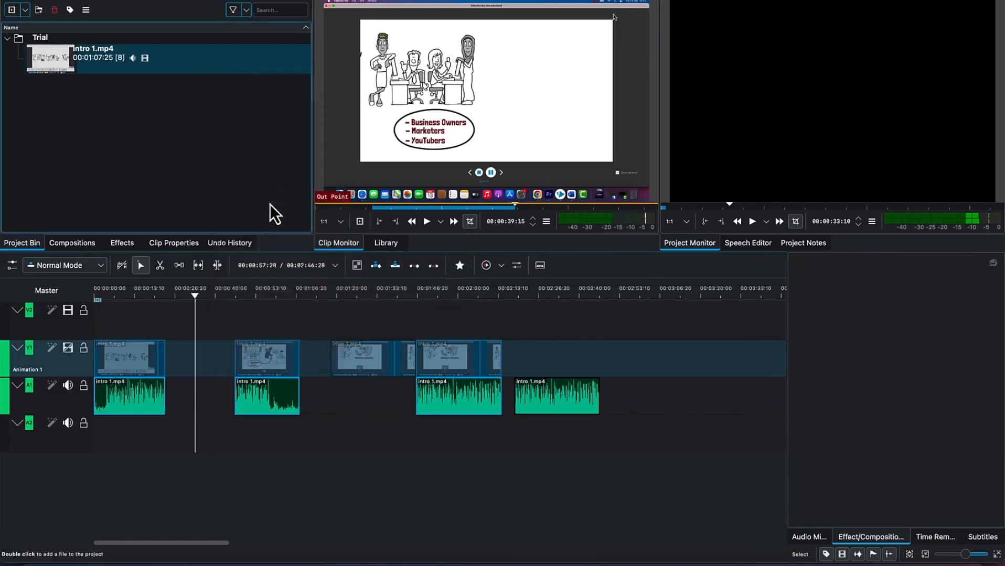
right_click(206, 371)
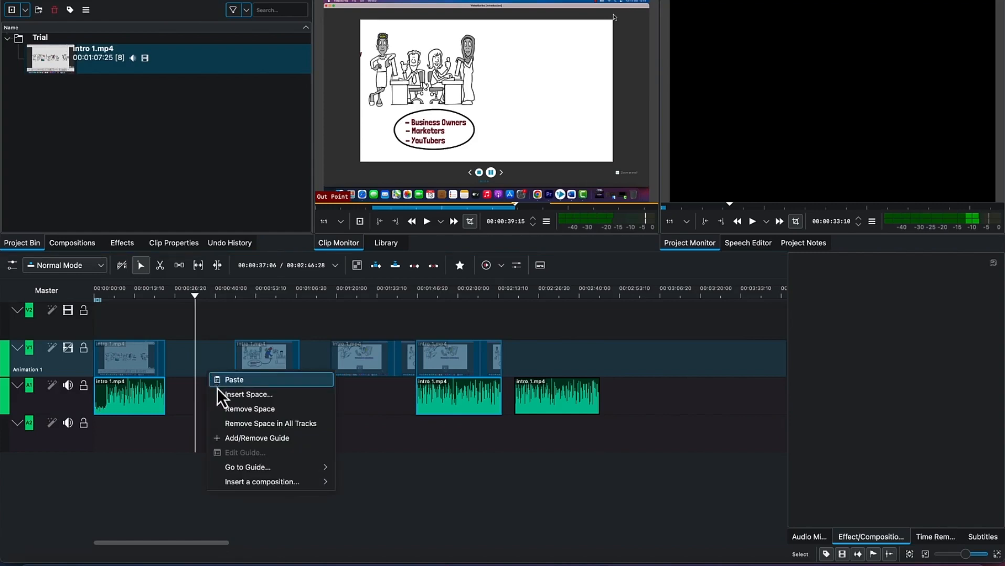
left_click(227, 410)
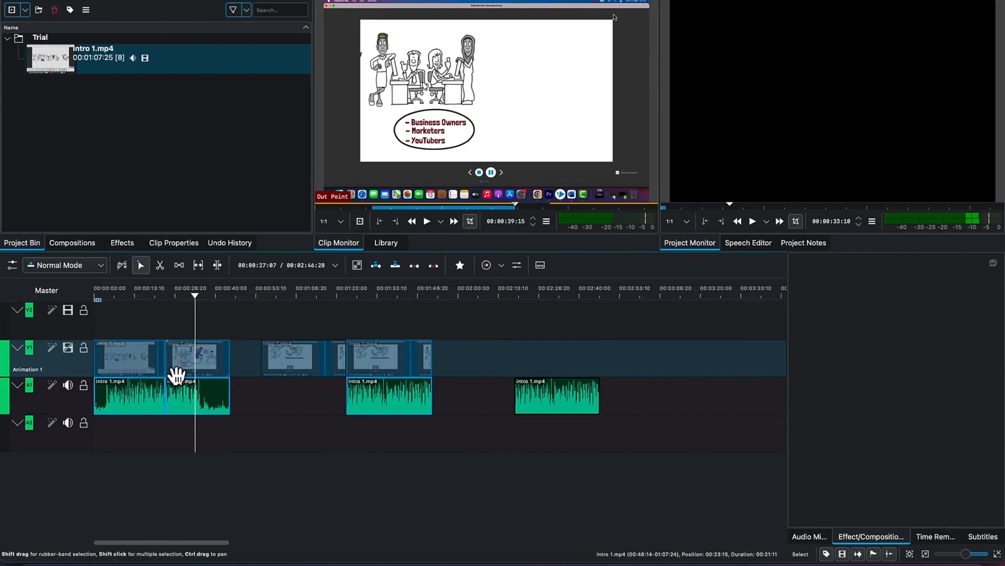
key("ctrl+z")
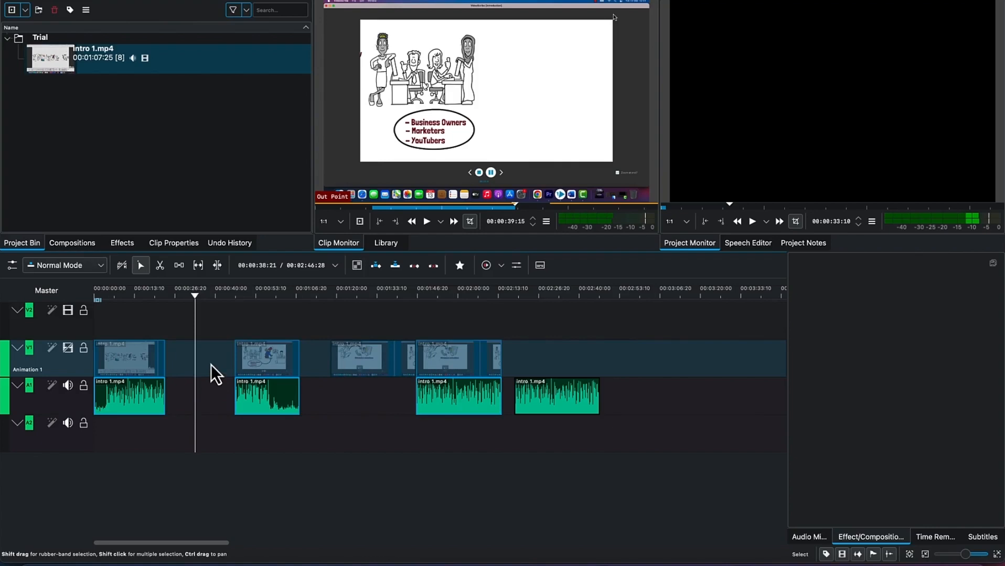
key("ctrl+z")
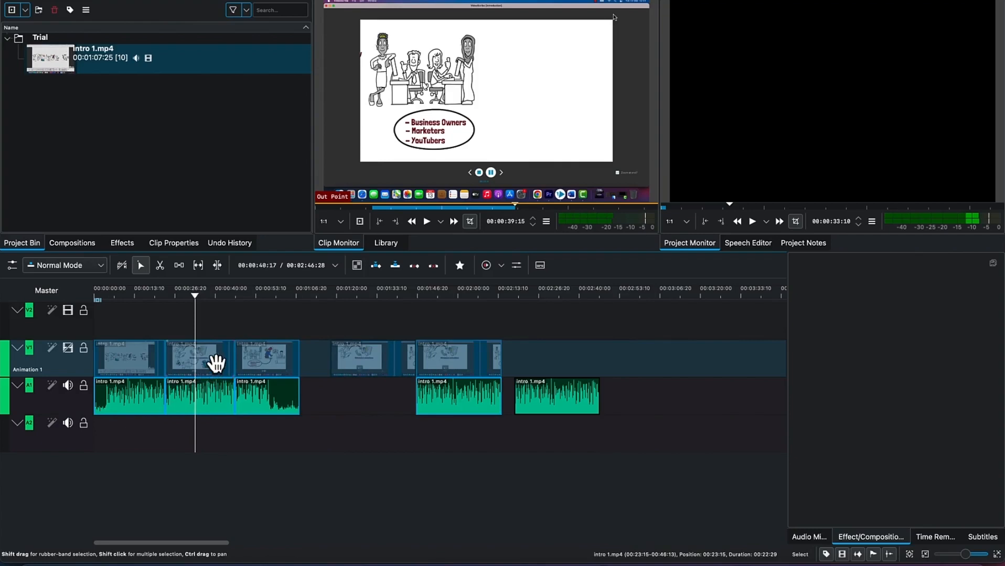
- Extract the middle piece of the split clip so that the gap closes on all tracks
right_click(215, 363)
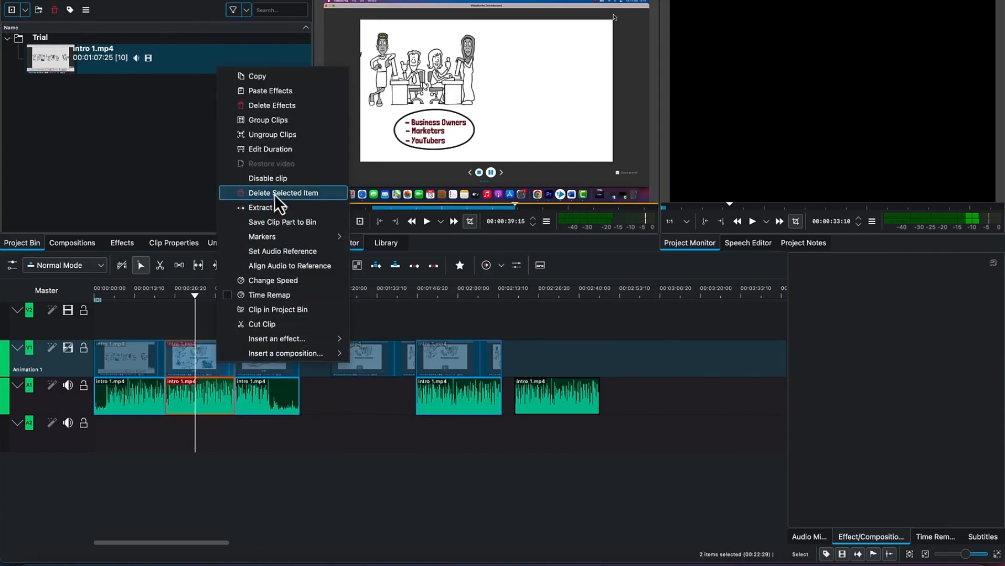
left_click(279, 208)
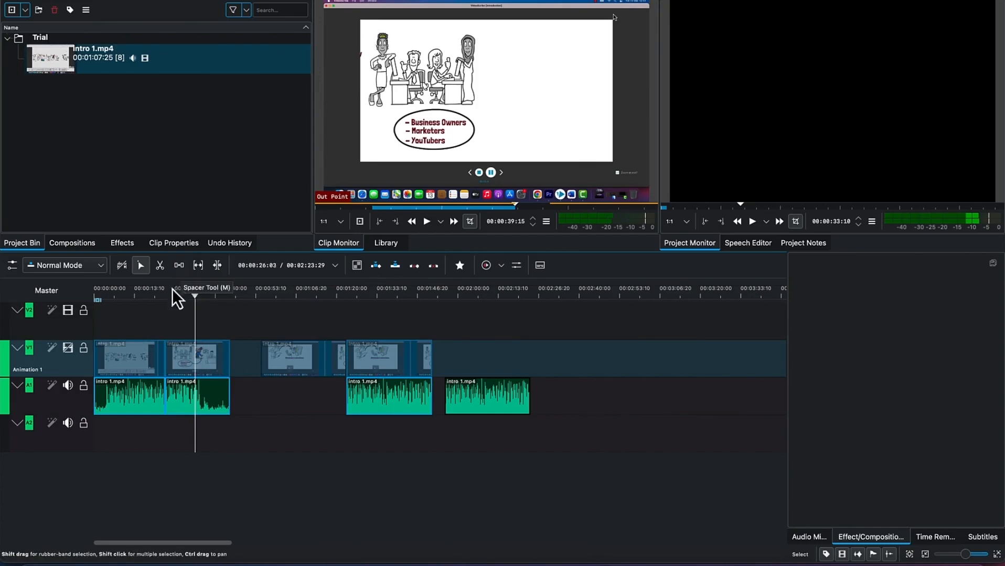
- With the Spacer tool, shift the last two clips about 30 seconds later and all clips about 41 seconds later
left_click(182, 267)
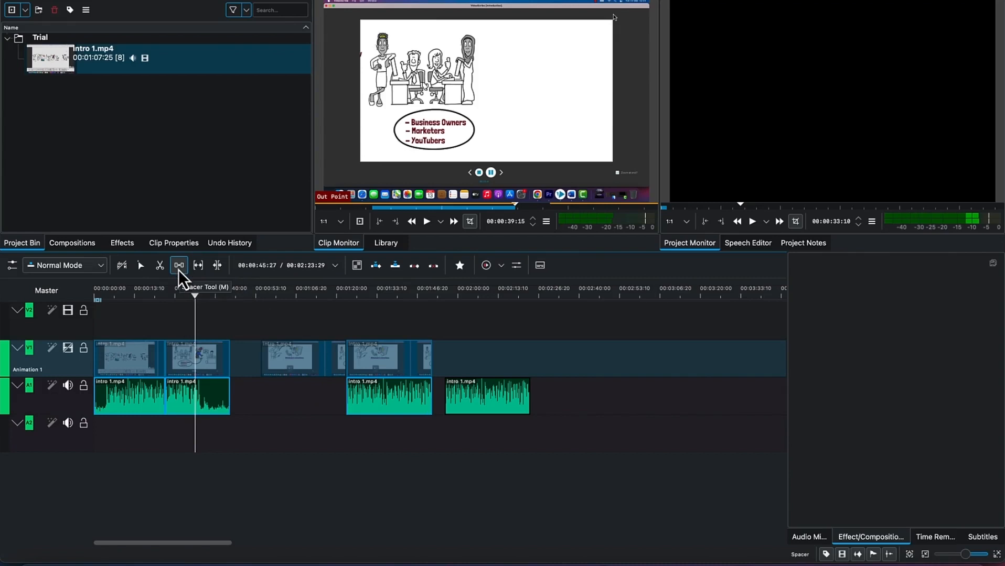
left_click(411, 365)
left_click_drag(410, 365, 485, 367)
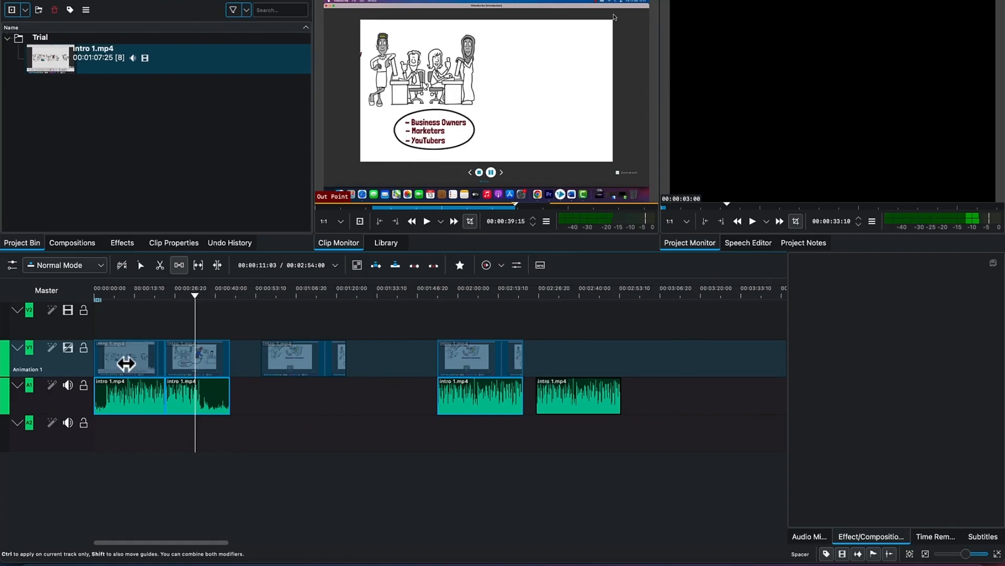
left_click_drag(126, 363, 250, 361)
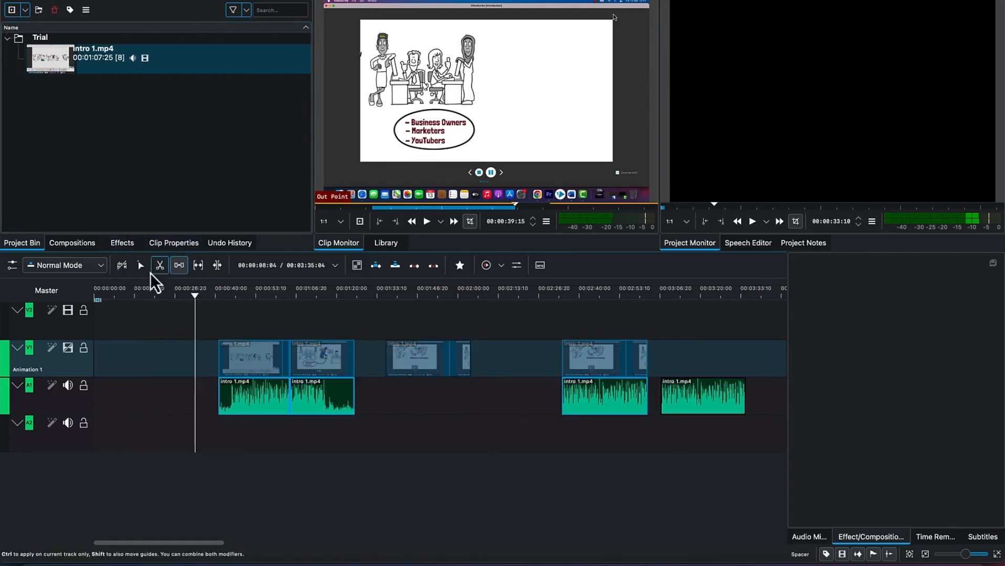
- Move the first piece earlier so it ends at the playhead at 00:00:33:10, and the second piece to about 00:00:50
left_click(137, 265)
left_click(325, 374)
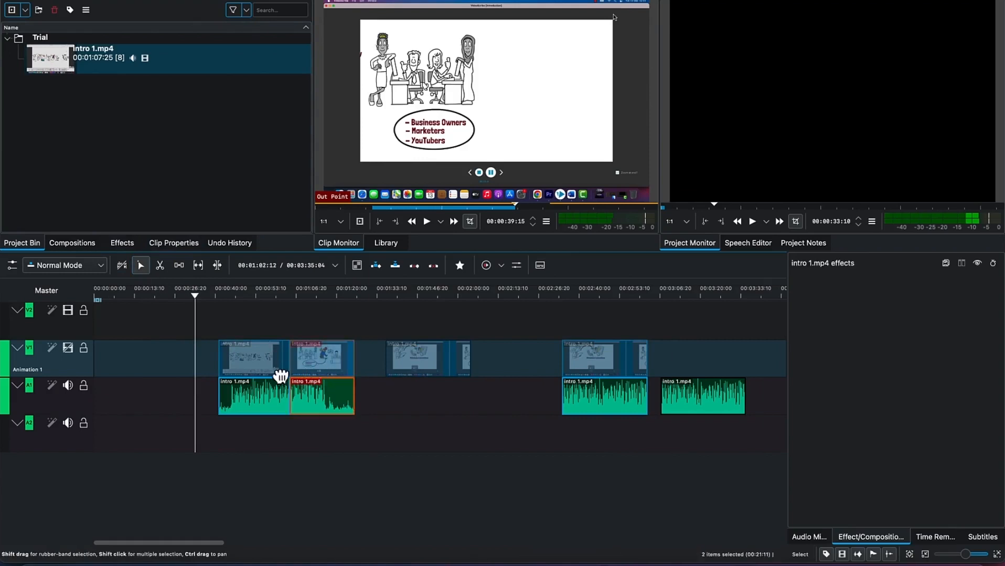
left_click(269, 377)
left_click_drag(224, 376, 176, 375)
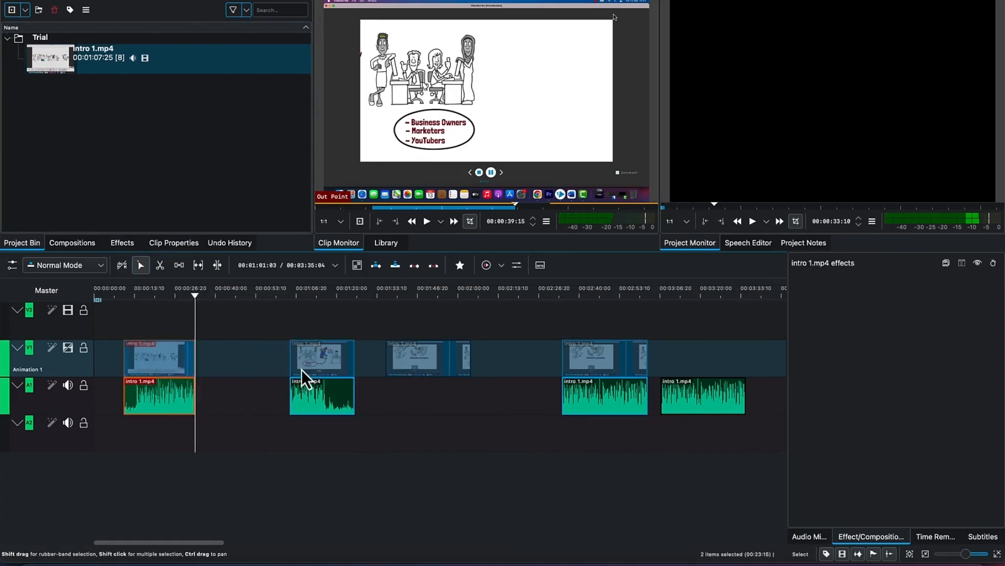
left_click(329, 367)
left_click_drag(288, 369, 245, 370)
- Shift every clip on the timeline about 7 seconds later with the Spacer tool
left_click(181, 267)
left_click(153, 363)
mouse_move(153, 362)
left_mouse_down()
mouse_move(197, 359)
mouse_move(161, 369)
left_mouse_up()
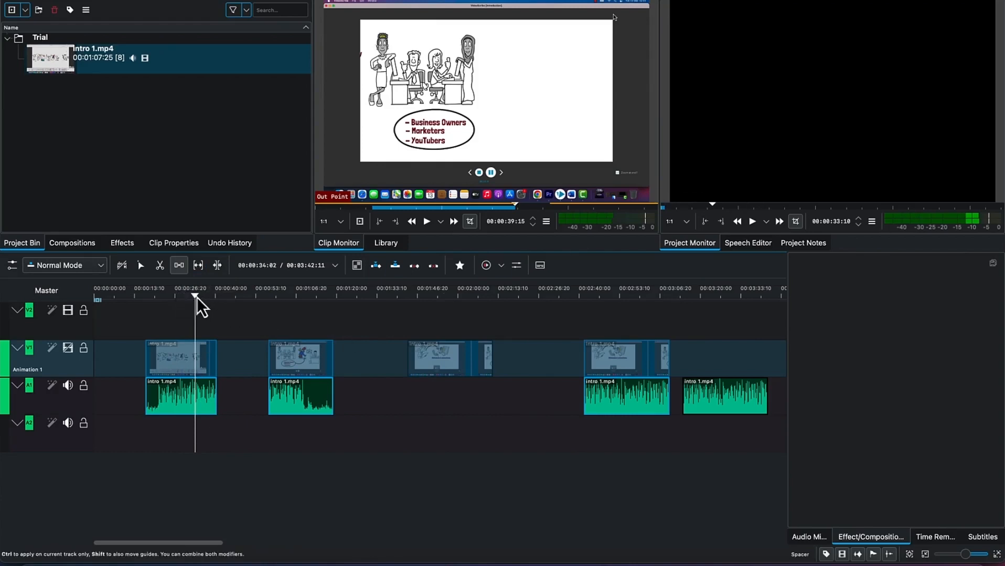
- Play the timeline from 00:00:30:16, make video track V1 visible again, and park the playhead at 00:00:27:28
mouse_move(198, 297)
left_mouse_down()
mouse_move(166, 298)
mouse_move(185, 300)
left_mouse_up()
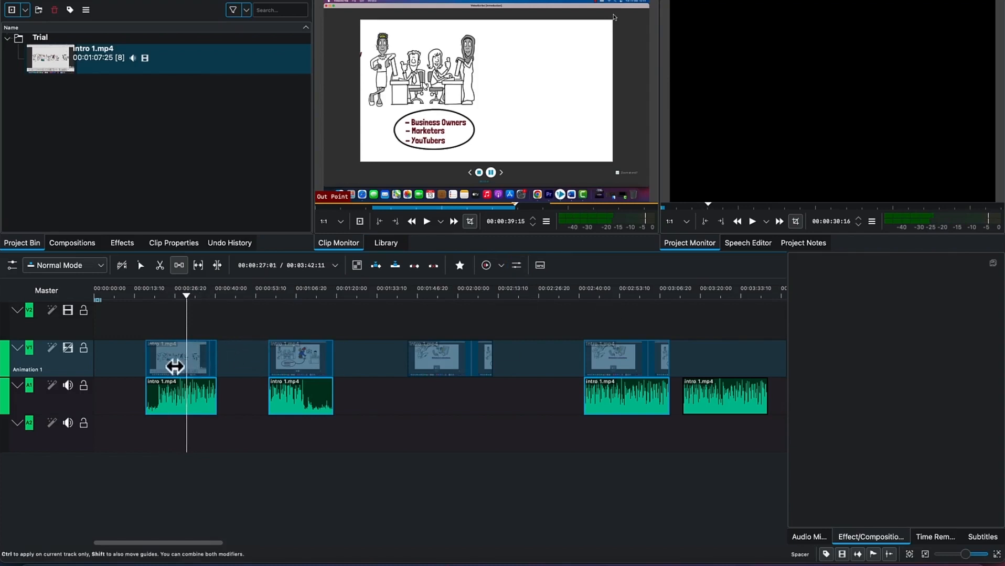
left_click(751, 223)
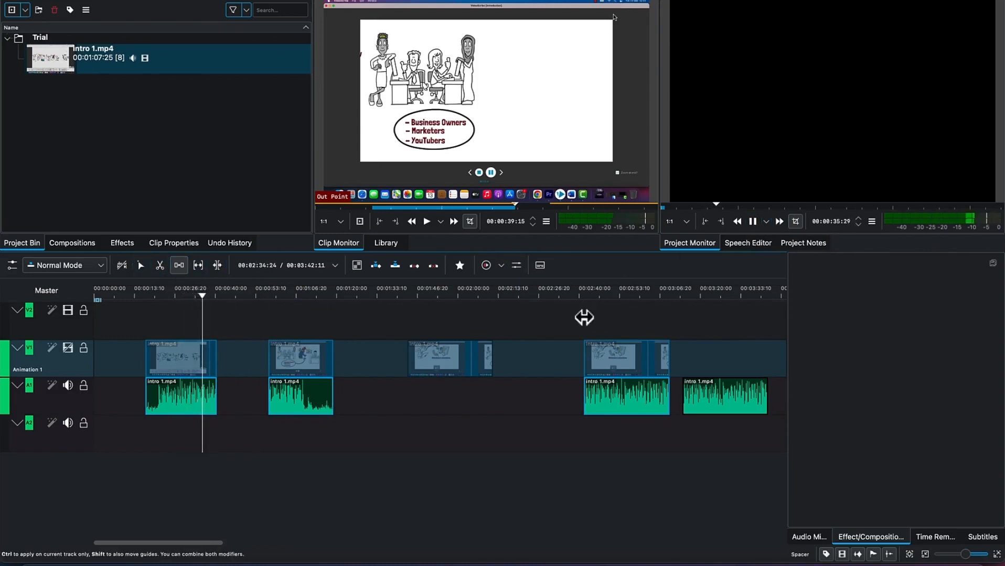
left_click(752, 222)
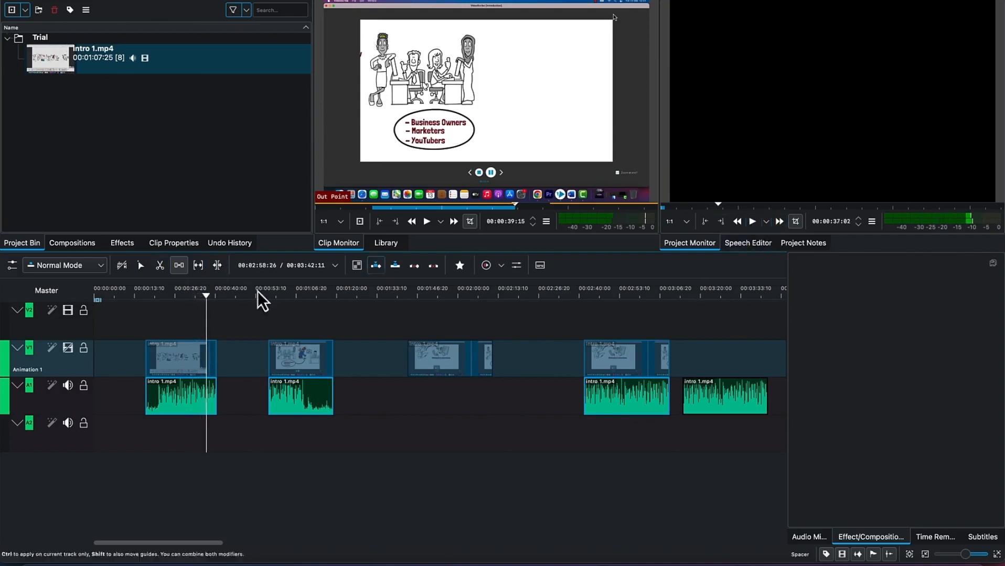
left_click(68, 348)
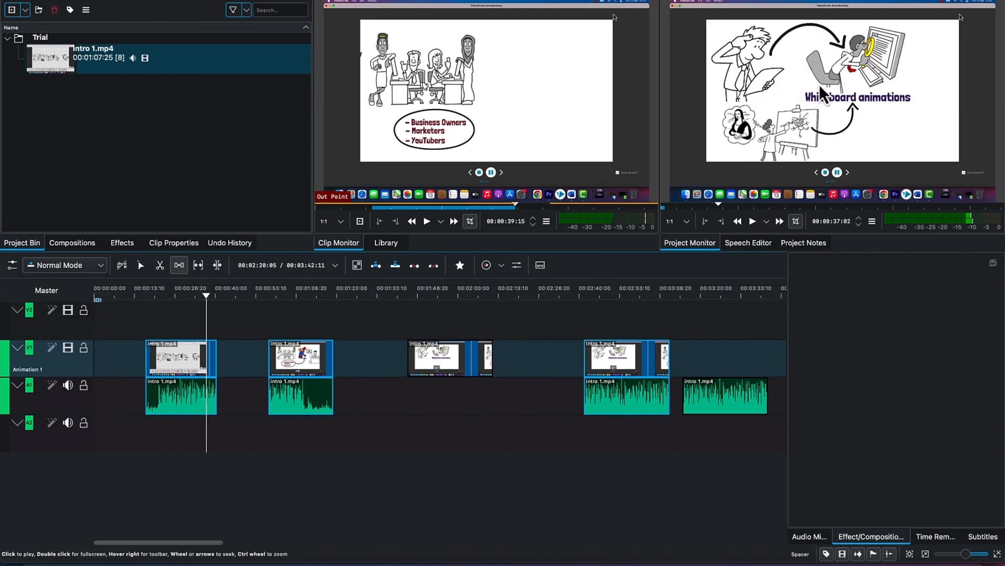
left_click_drag(208, 295, 179, 300)
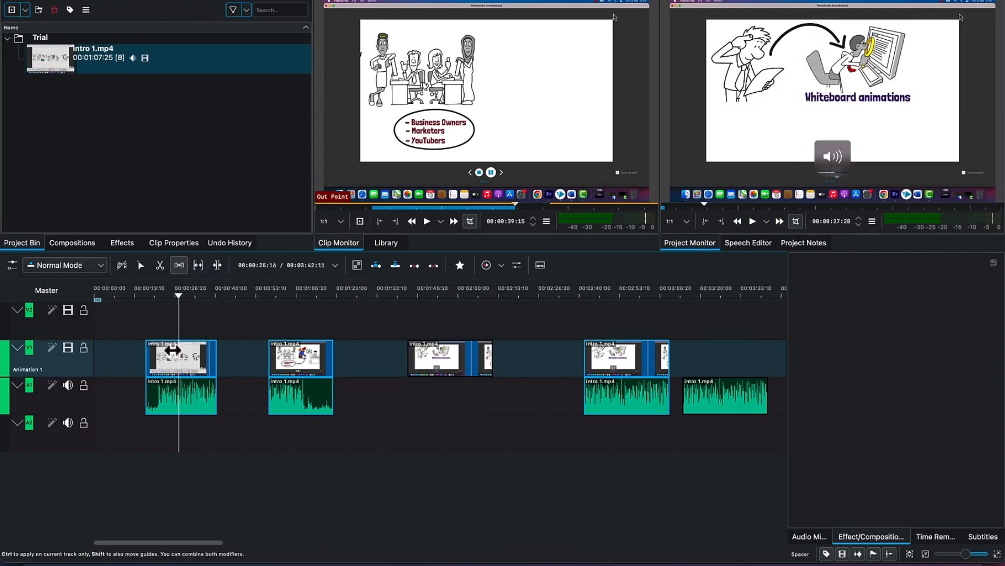
- Slip the first clip's content so it uses the source from 00:00:04:24 to 00:00:28:08, keeping its timeline position
left_click(199, 265)
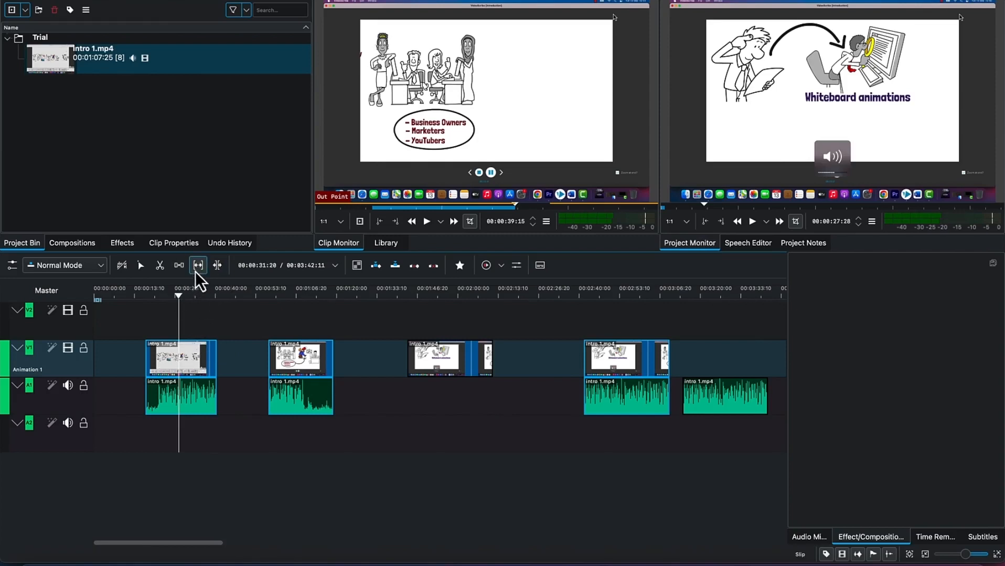
left_click(188, 404)
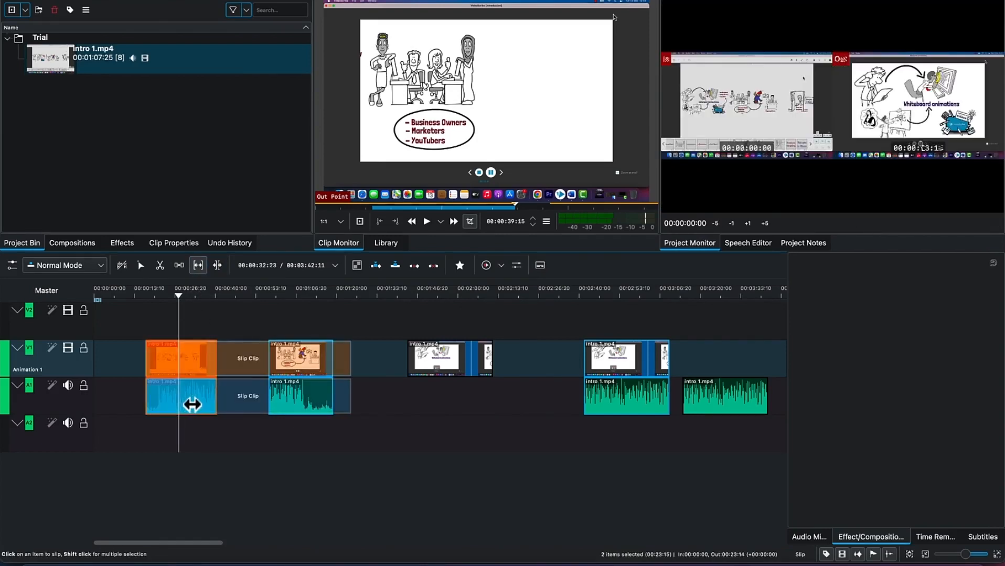
left_click_drag(193, 404, 174, 405)
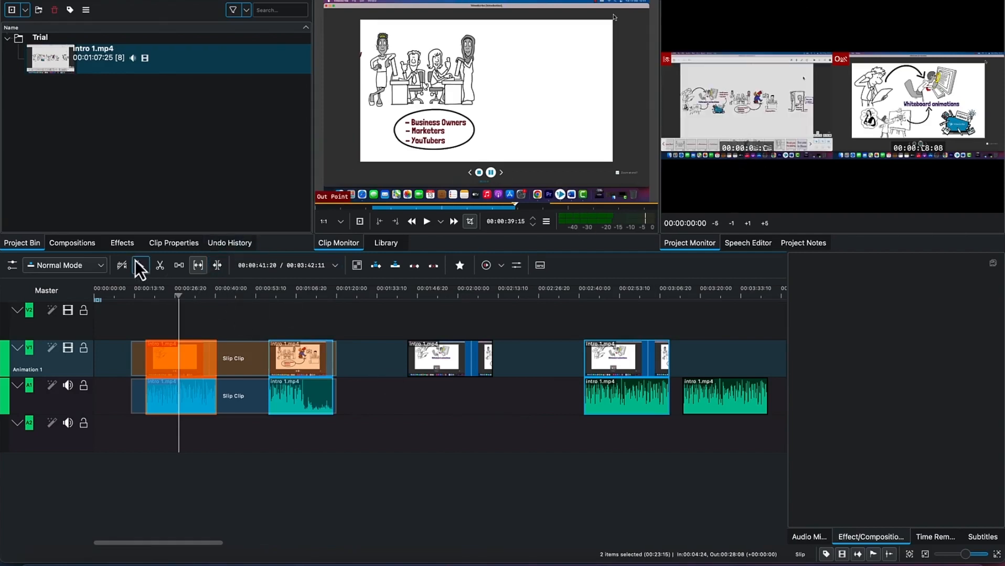
left_click(137, 263)
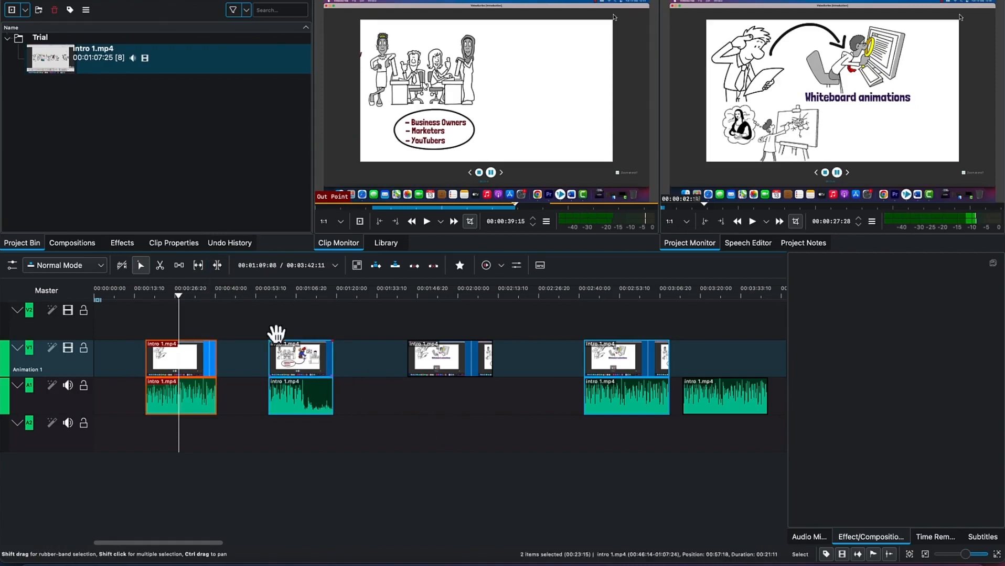
- Ripple-trim the end of the second clip back by about 11 seconds, to about 00:01:07, pulling the following clips earlier
left_click(217, 265)
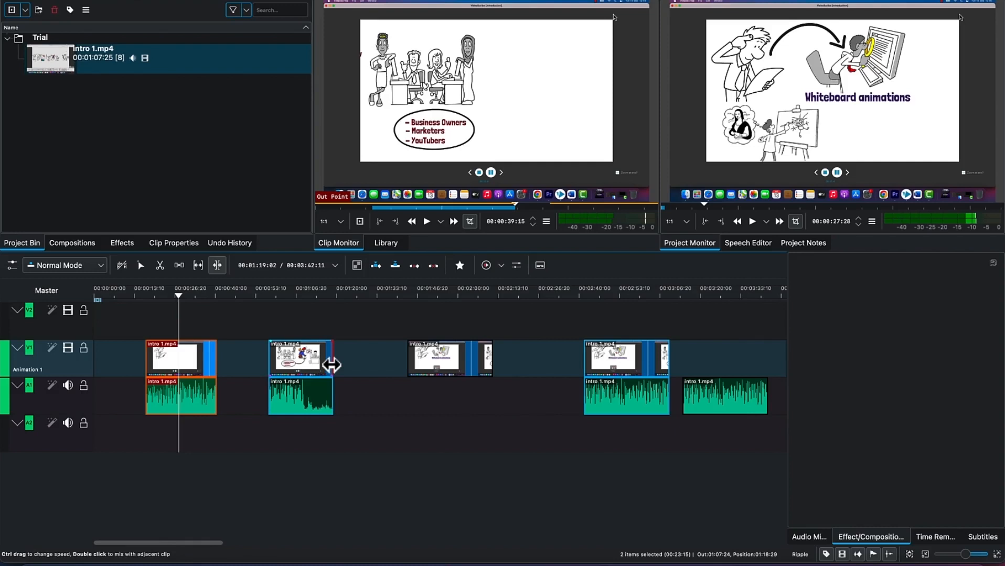
left_click_drag(331, 365, 299, 367)
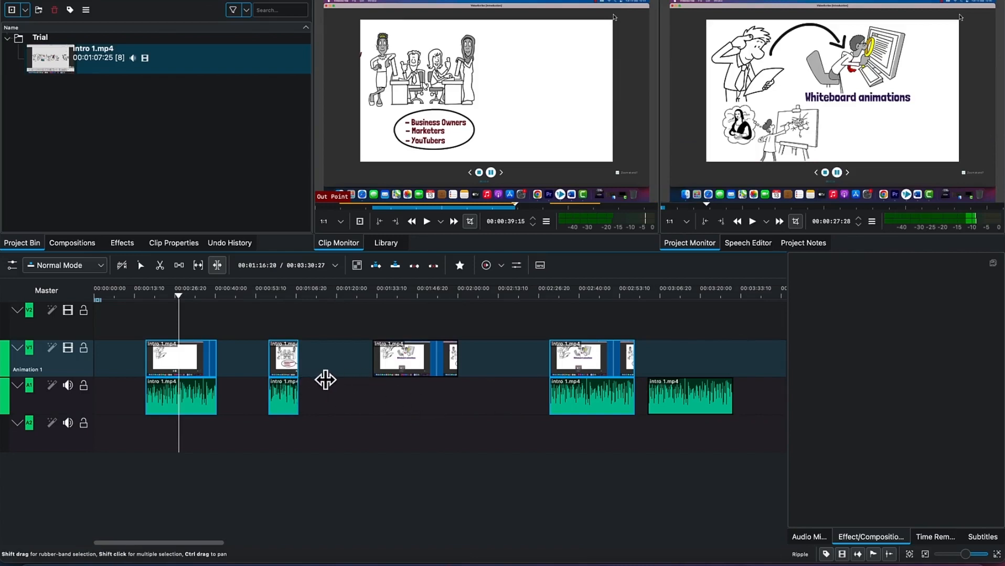
- Trim the first clip with the Selection tool so it runs from about 00:00:21 to about 00:00:37
left_click(138, 267)
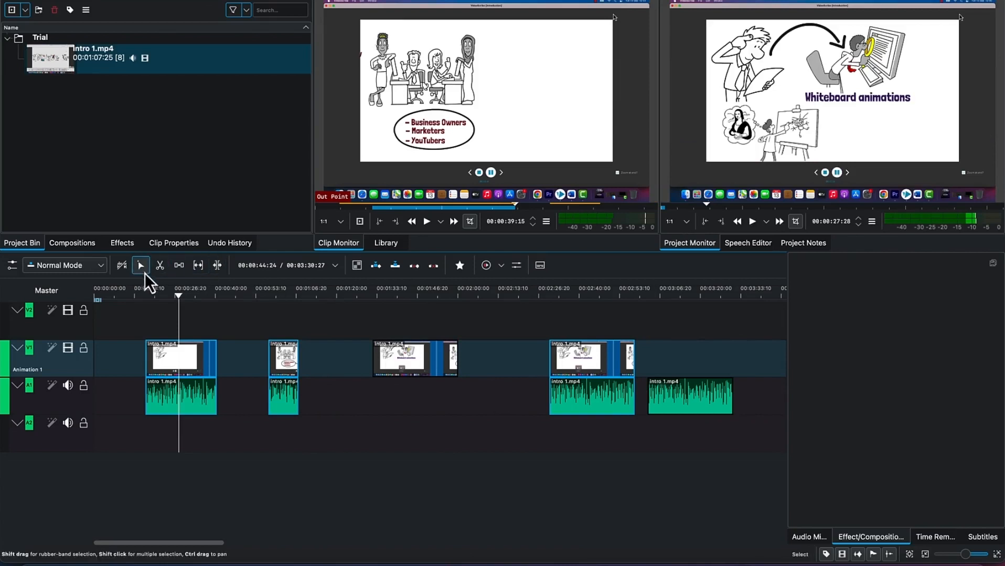
left_click_drag(214, 360, 159, 362)
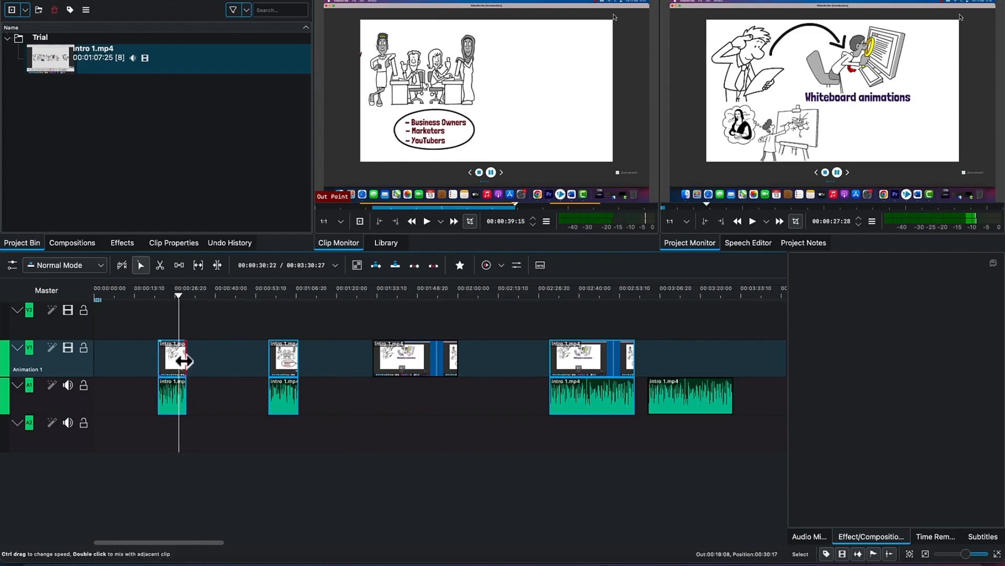
left_click_drag(183, 361, 255, 361)
left_click_drag(233, 361, 204, 366)
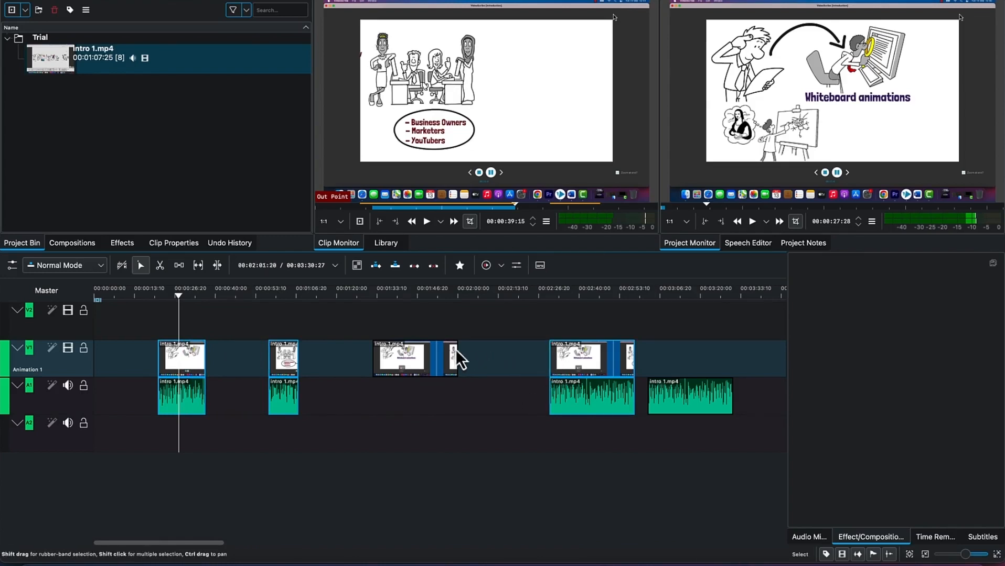
- Ripple-trim about 10 seconds off the start of the linked video and audio clip at about 00:02:30
left_click(216, 266)
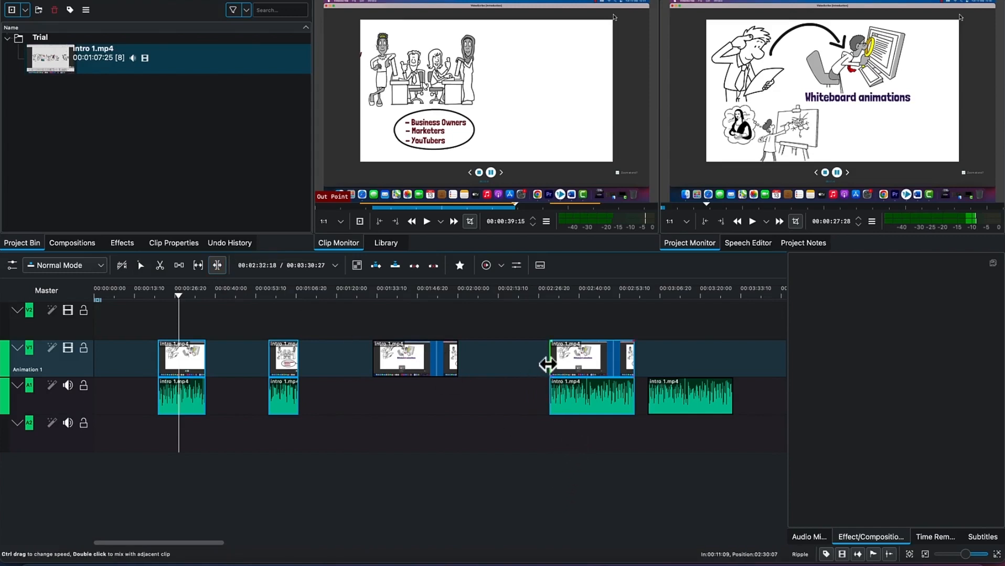
left_click_drag(547, 364, 587, 352)
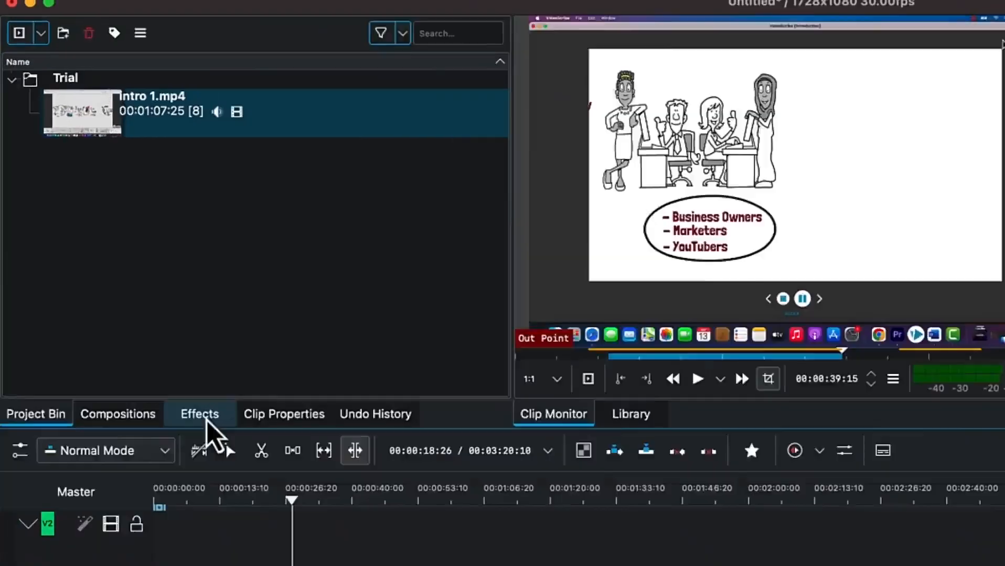
- Examine the effects library's video, audio, custom and favorite effects, including the Templates group and every favorite category
left_click(129, 242)
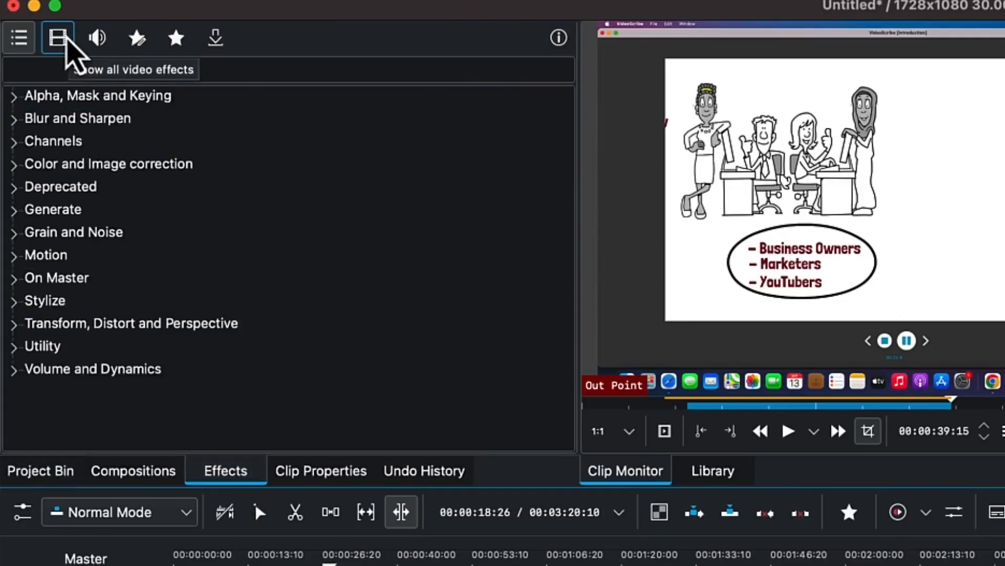
left_click(66, 40)
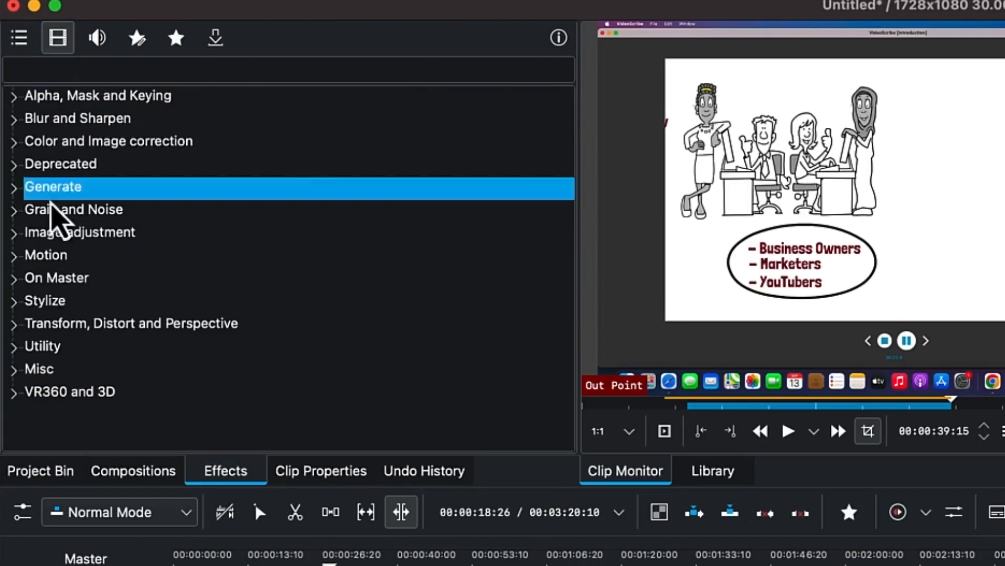
left_click(97, 38)
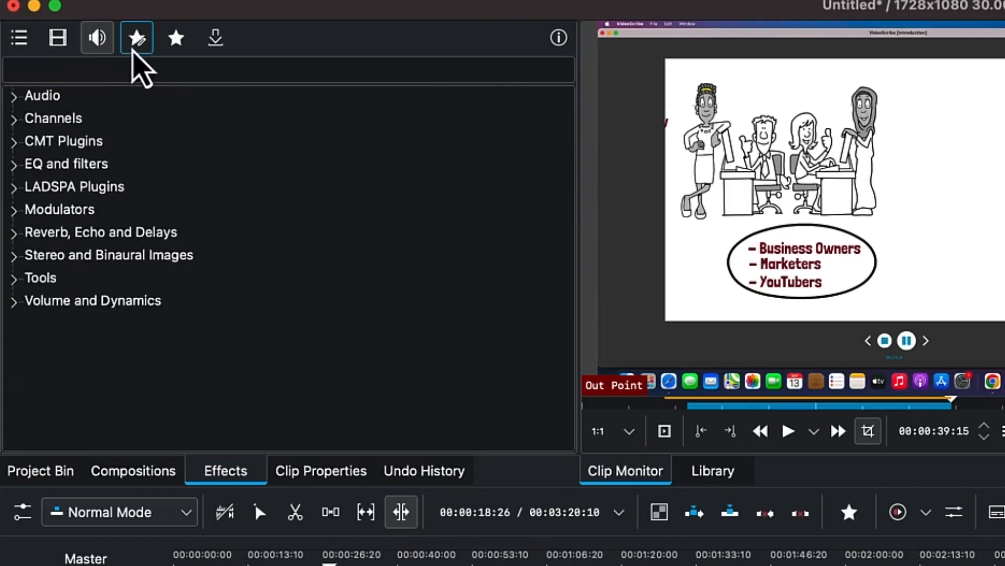
left_click(132, 50)
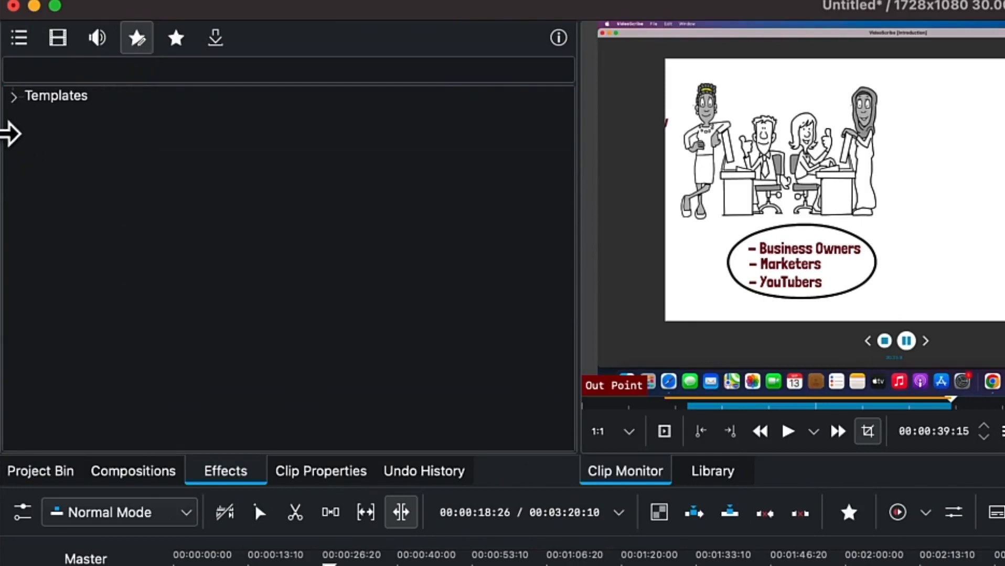
left_click(14, 97)
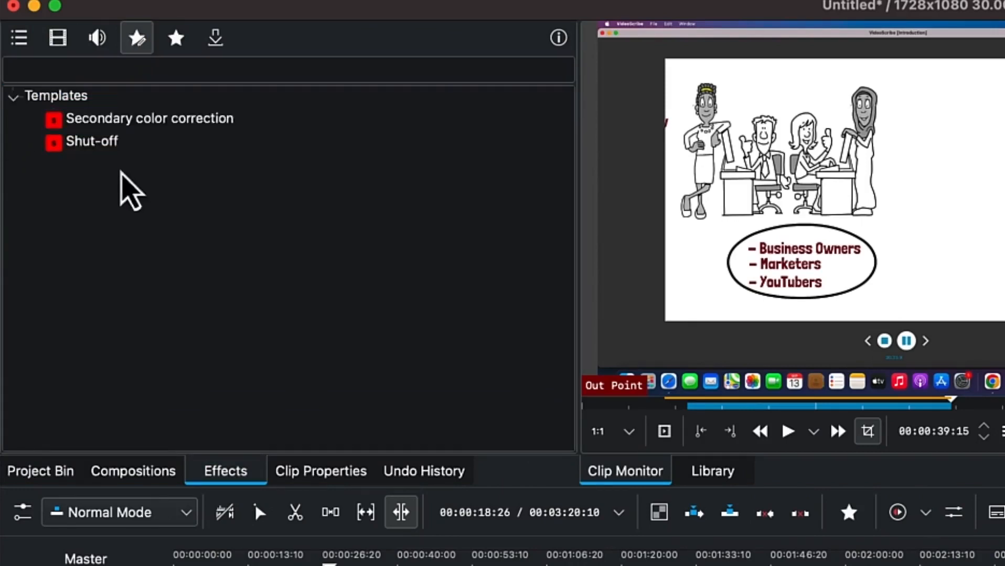
left_click(183, 51)
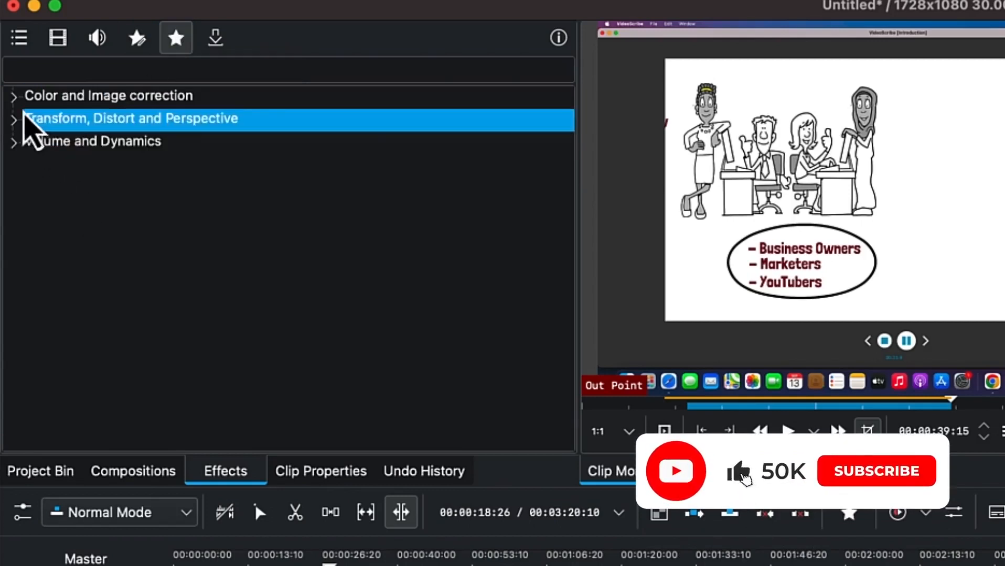
left_click(13, 97)
left_click(12, 143)
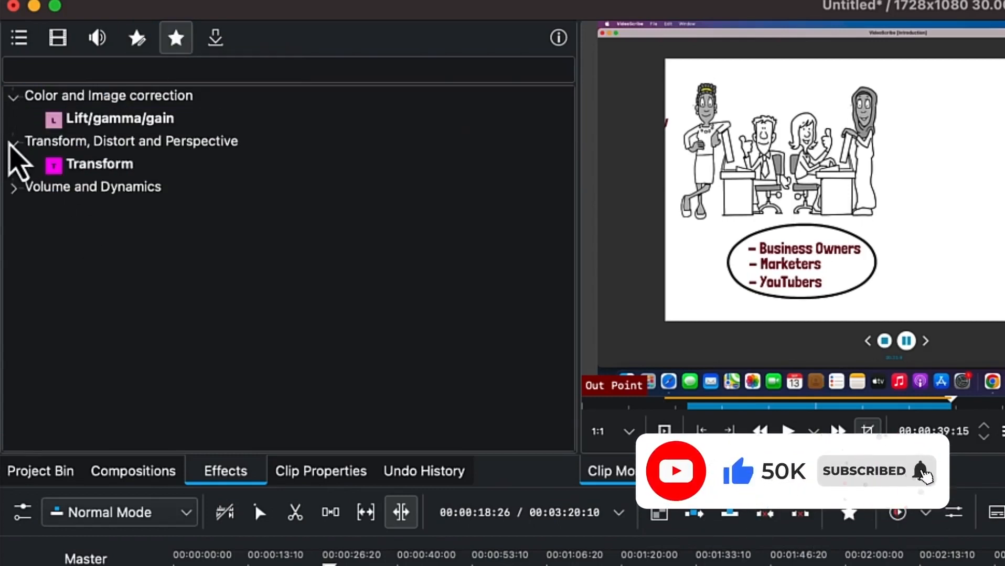
left_click(13, 188)
left_click(78, 165)
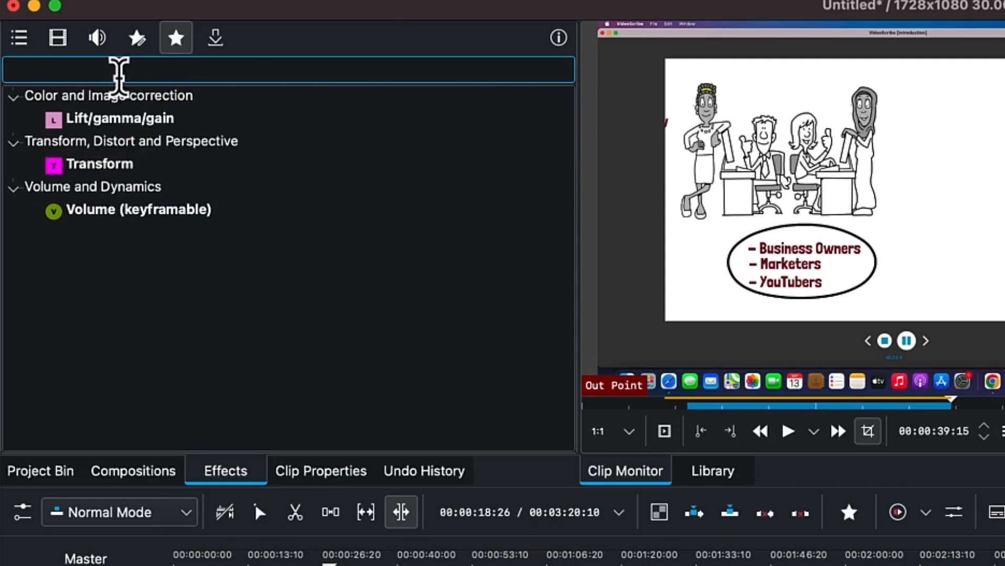
- Apply the Bézier Curves video effect to the first clip and reshape its RGB curve, with a middle point at about 0.408 in, 0.787 out
left_click(59, 42)
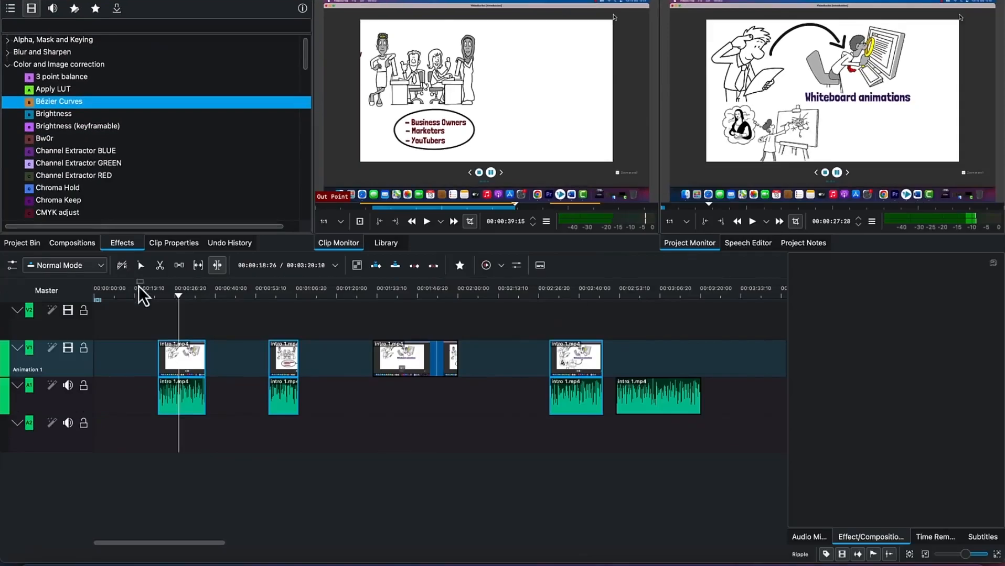
left_click(179, 356)
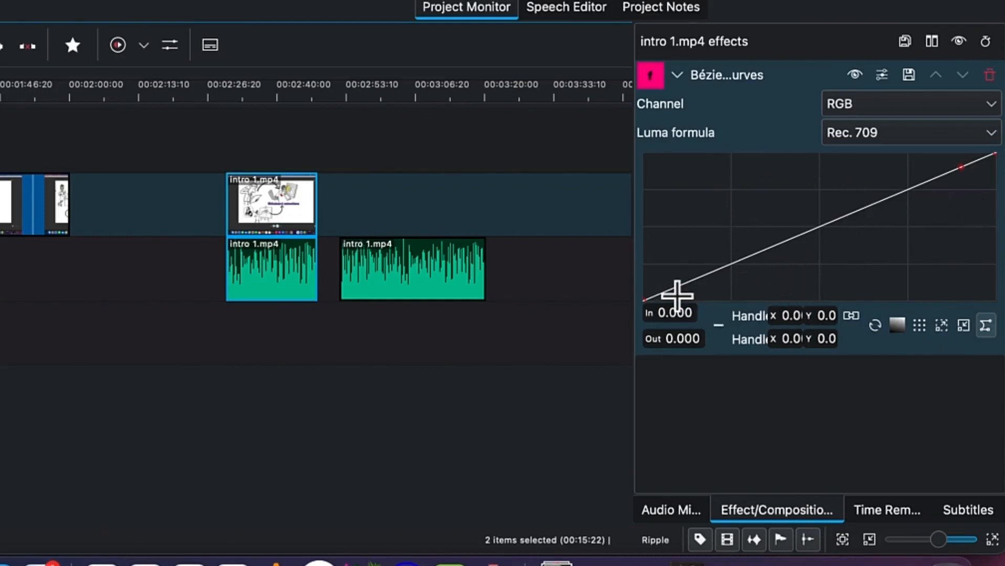
left_click_drag(678, 292, 669, 256)
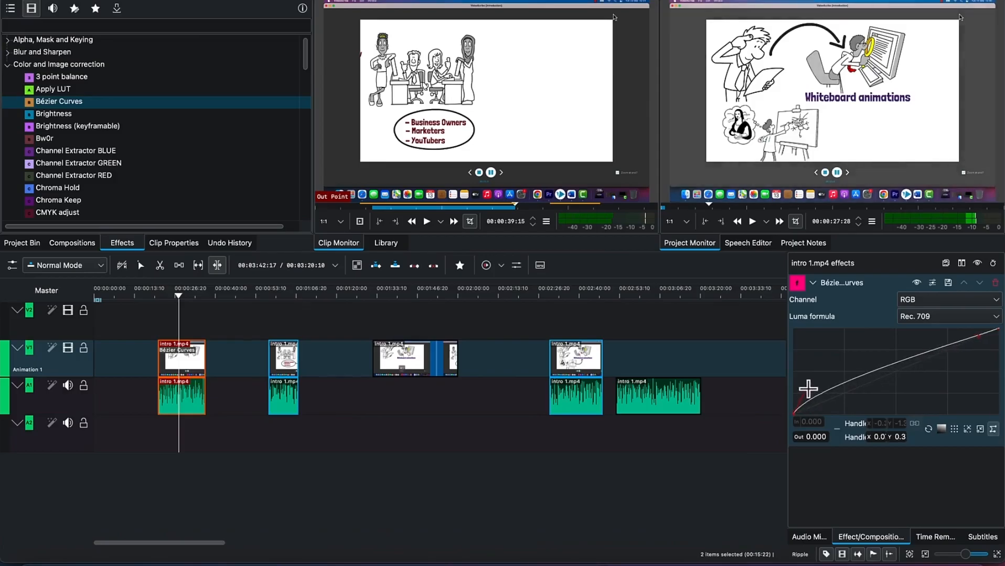
left_click_drag(979, 340, 987, 359)
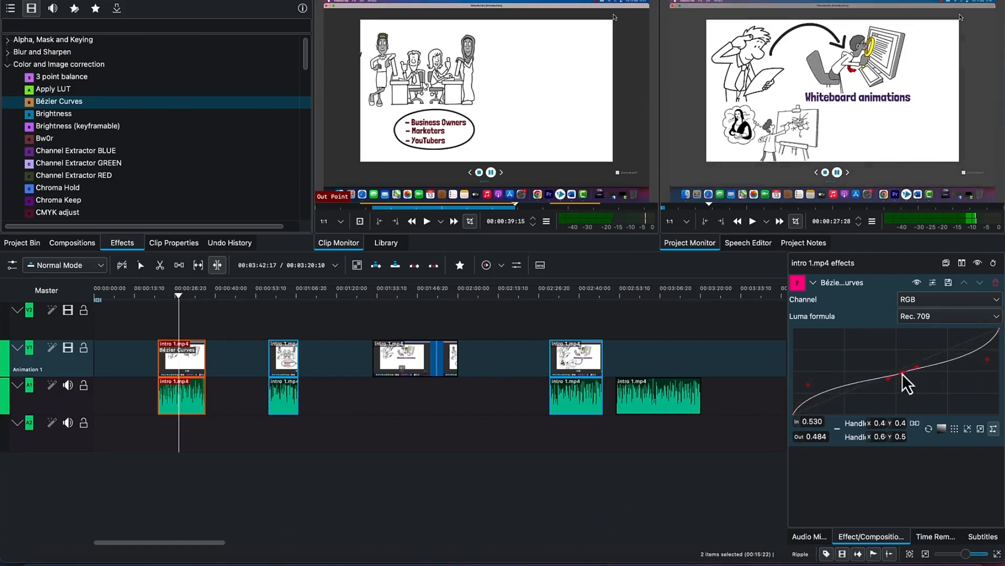
left_click_drag(901, 373, 876, 350)
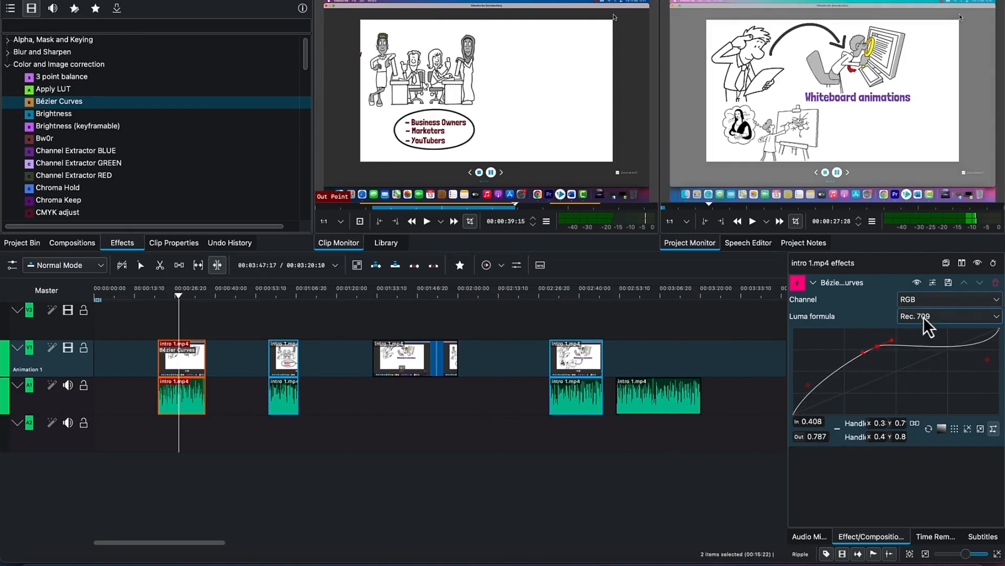
- Set the Bézier Curves channel to Green and lower the curve's middle point
left_click(966, 320)
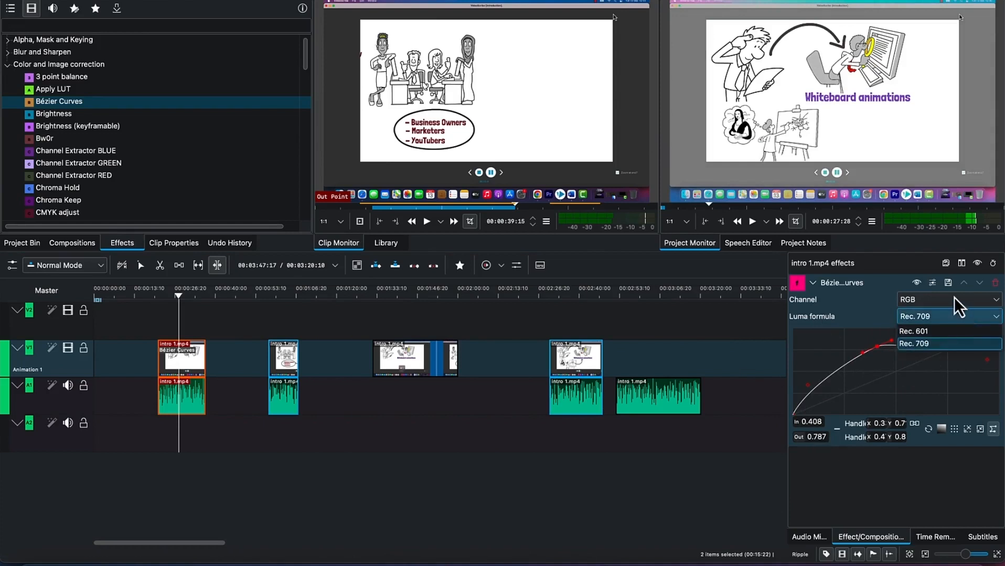
left_click(954, 298)
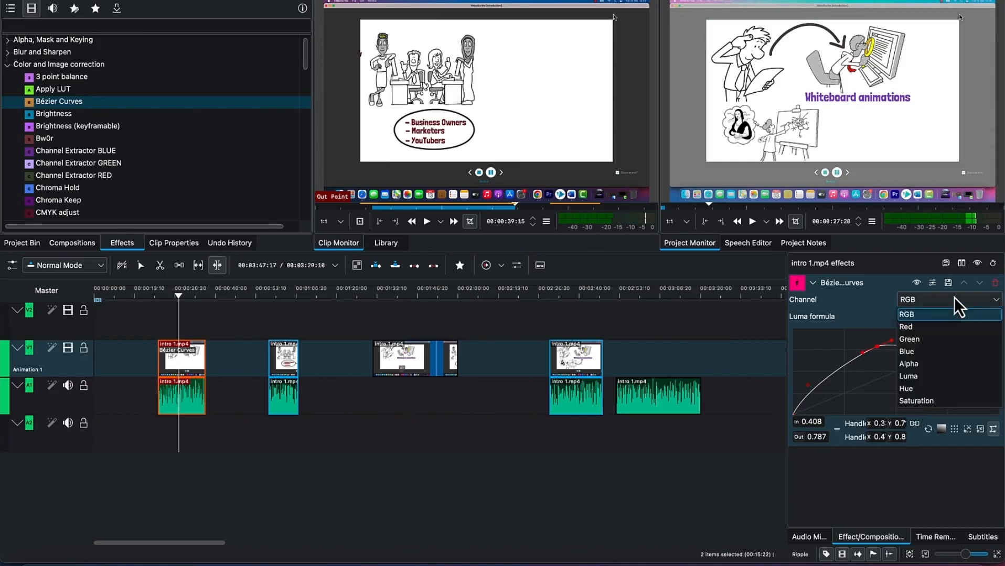
left_click(923, 340)
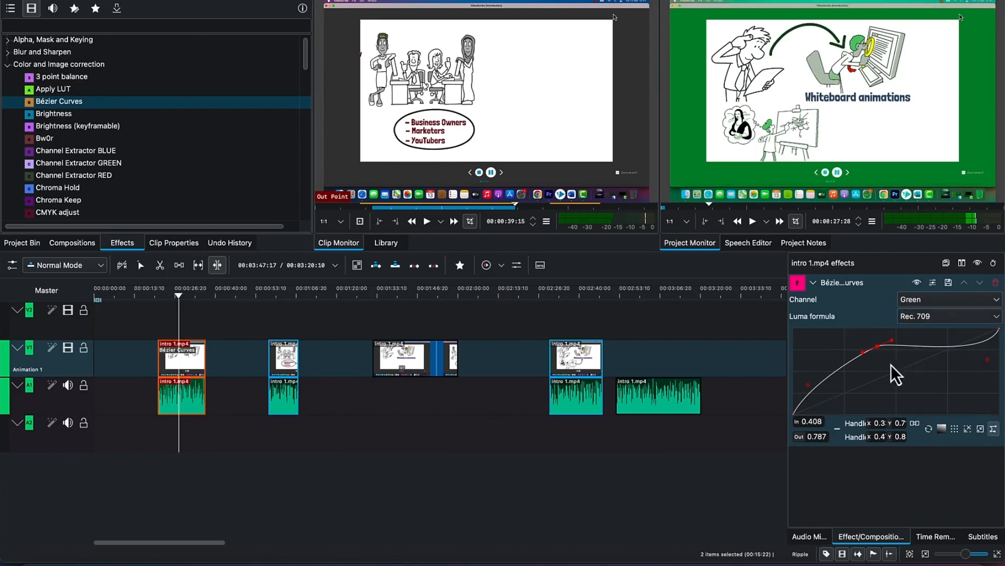
mouse_move(879, 350)
left_mouse_down()
mouse_move(886, 394)
mouse_move(868, 352)
mouse_move(874, 364)
left_mouse_up()
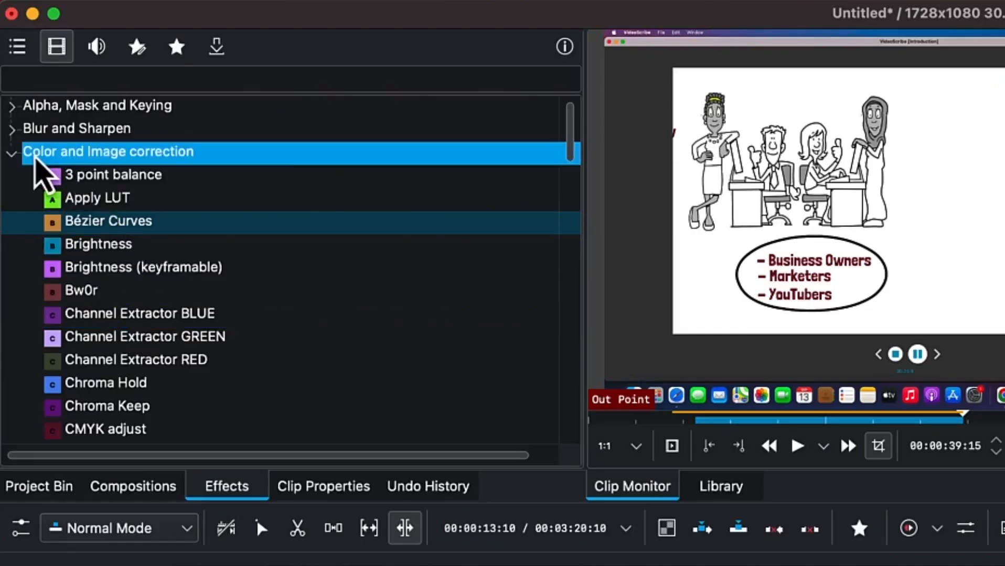
- Examine the video effects in the Blur and Sharpen, Alpha, Mask and Keying, and Transform, Distort and Perspective categories, and the remaining category names
left_click(8, 53)
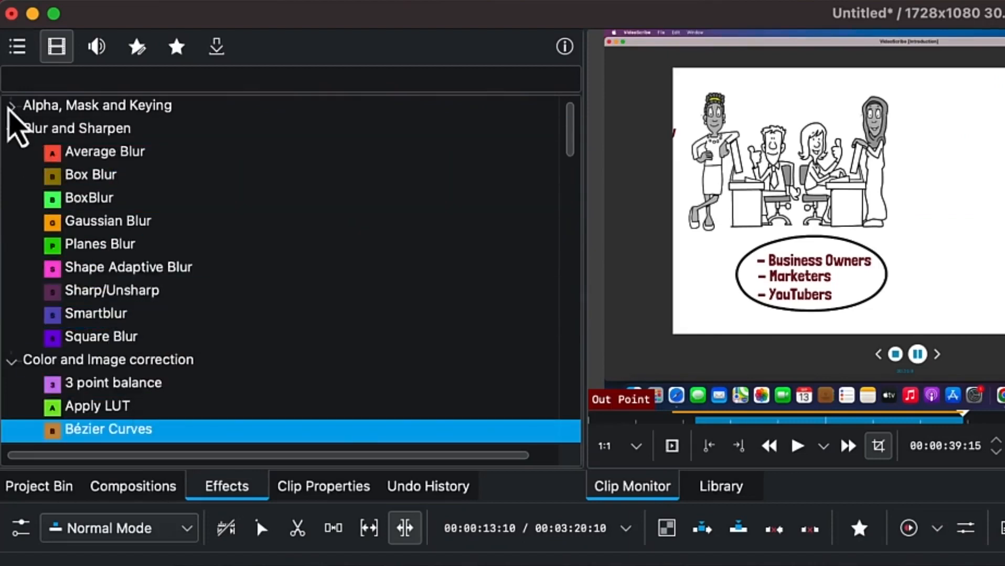
left_click(12, 106)
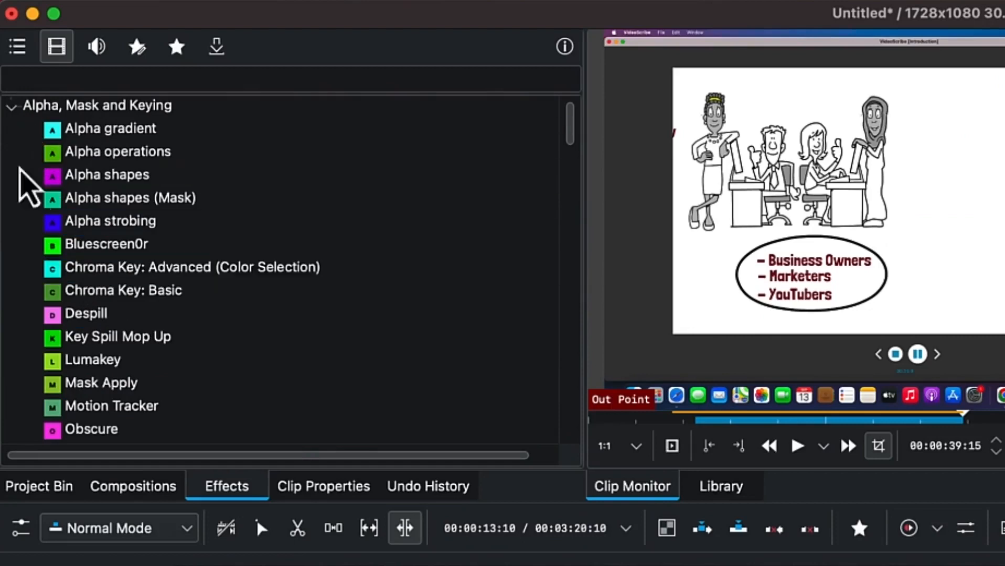
left_click(11, 111)
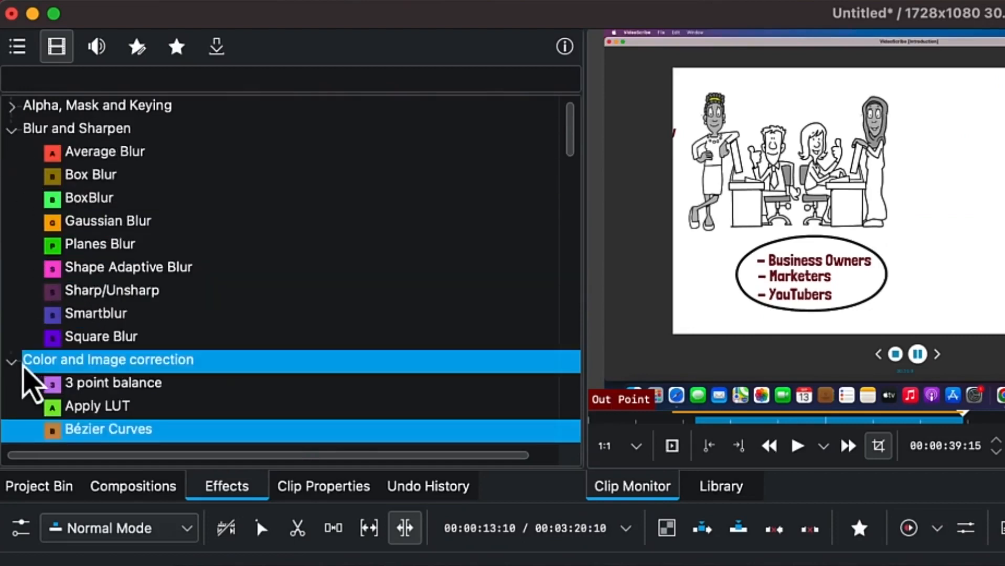
left_click(12, 363)
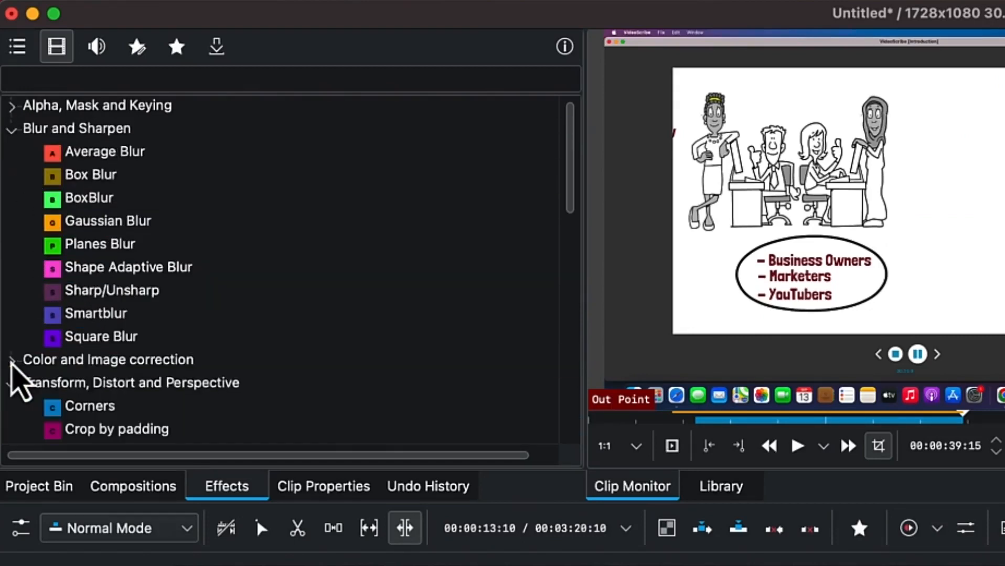
scroll(72, 385, "down", 3)
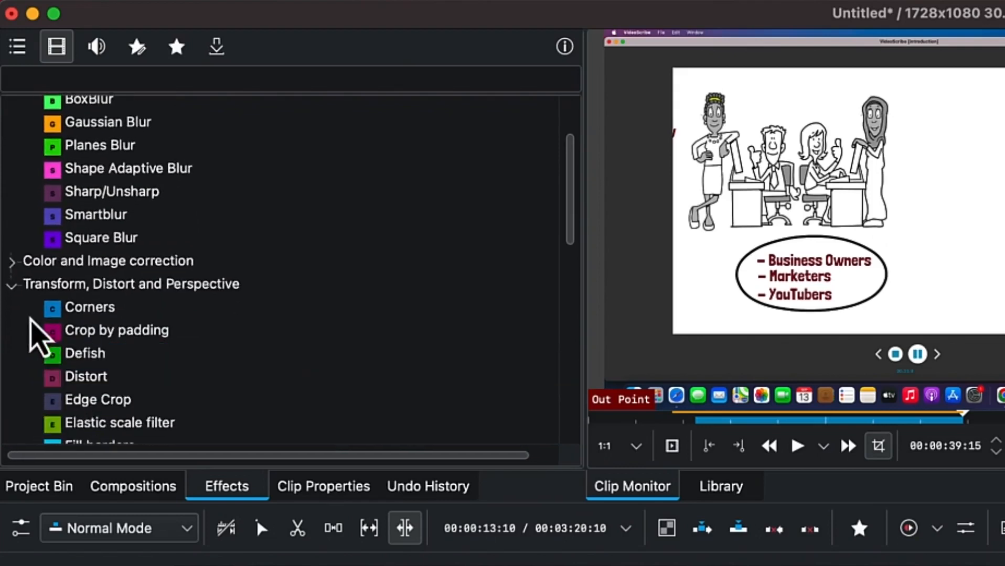
left_click(11, 292)
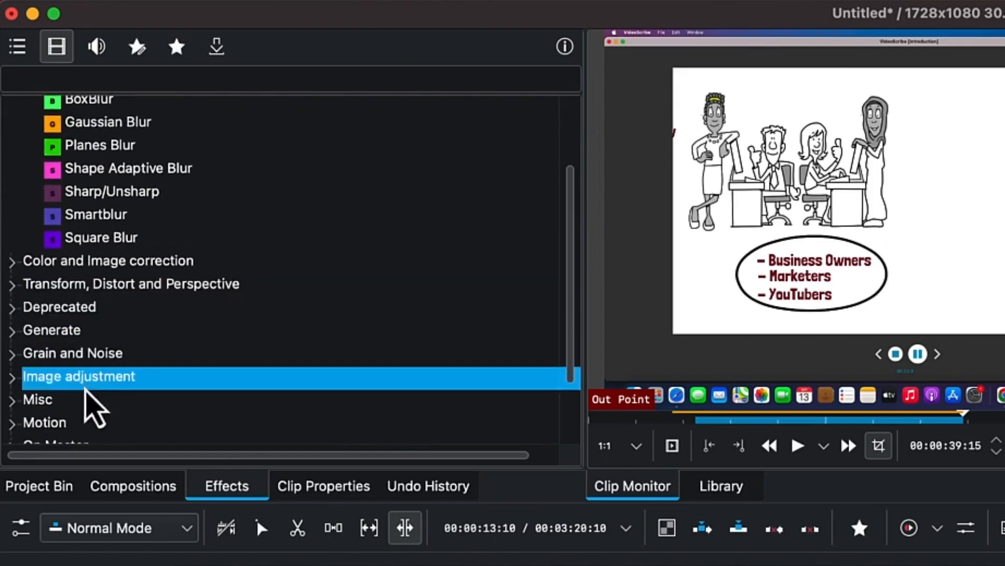
left_click(10, 286)
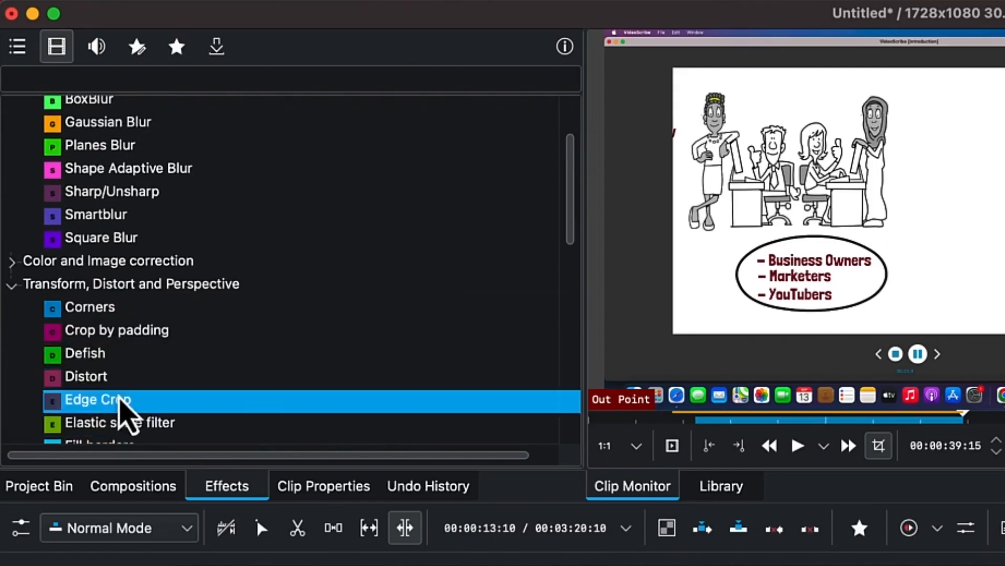
scroll(126, 435, "down", 5)
scroll(125, 424, "down", 5)
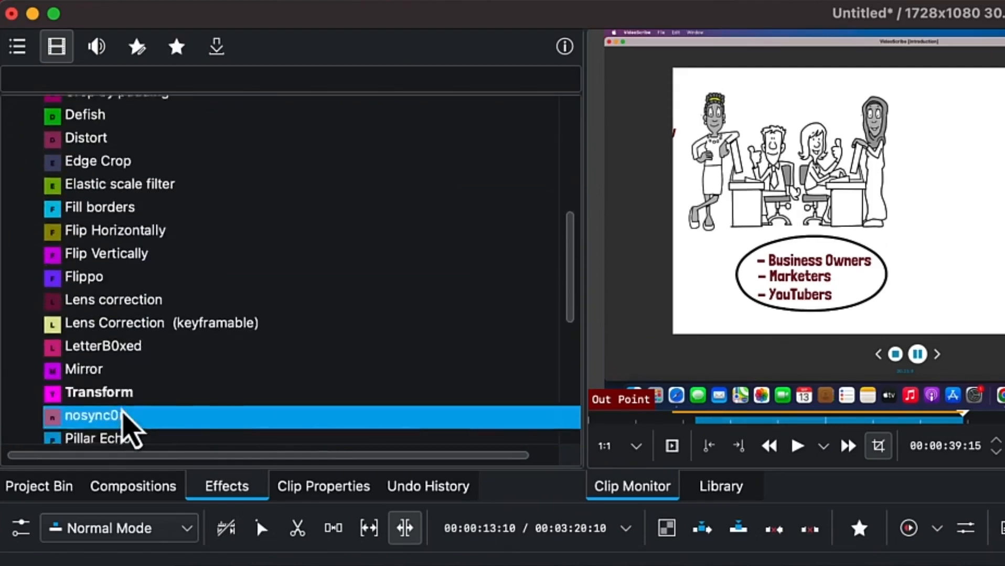
scroll(128, 415, "up", 7)
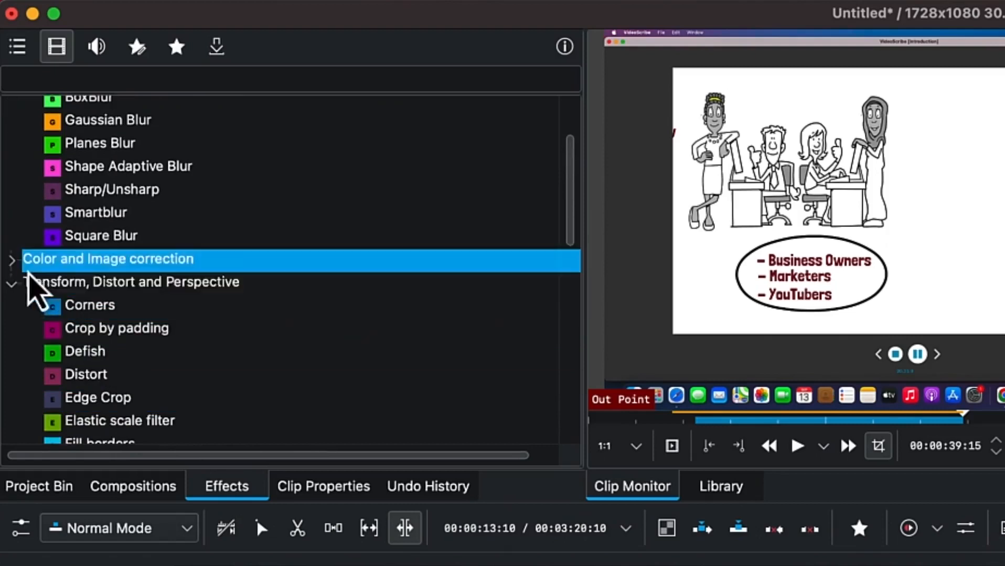
left_click(12, 284)
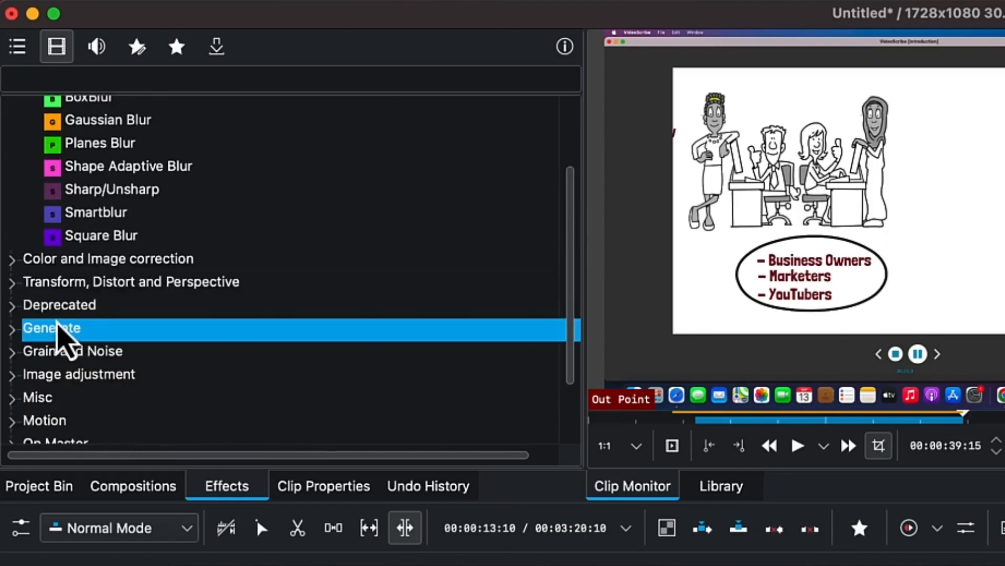
scroll(56, 415, "down", 3)
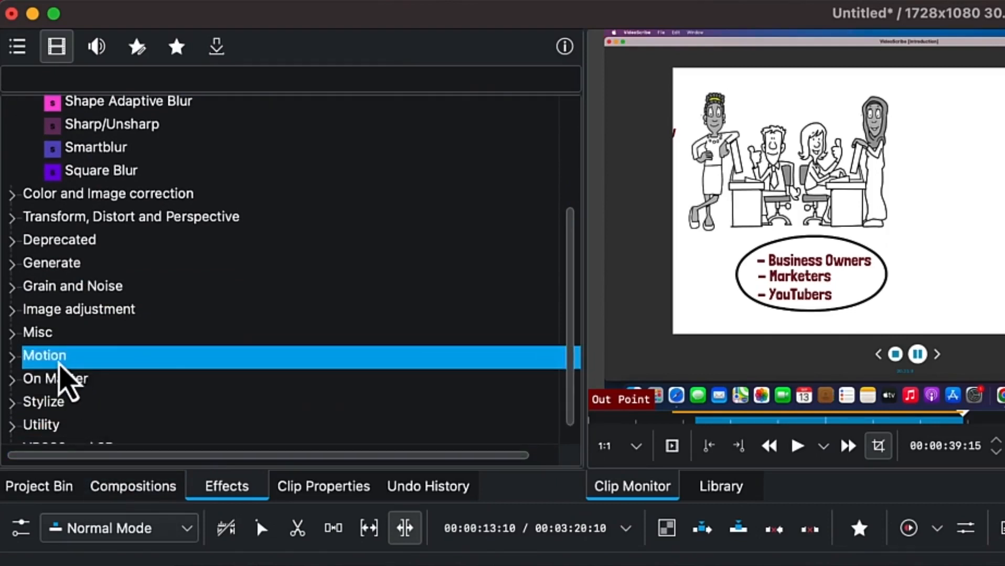
- Move the second clip against the end of the first clip and apply the Motion category's Fade in effect to it
left_click(12, 357)
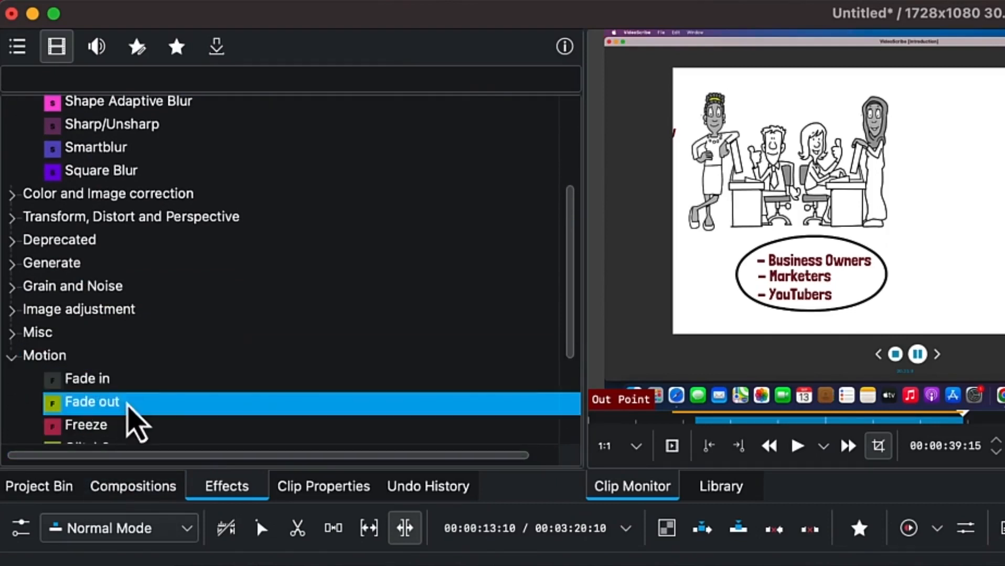
scroll(134, 420, "down", 4)
scroll(133, 420, "down", 1)
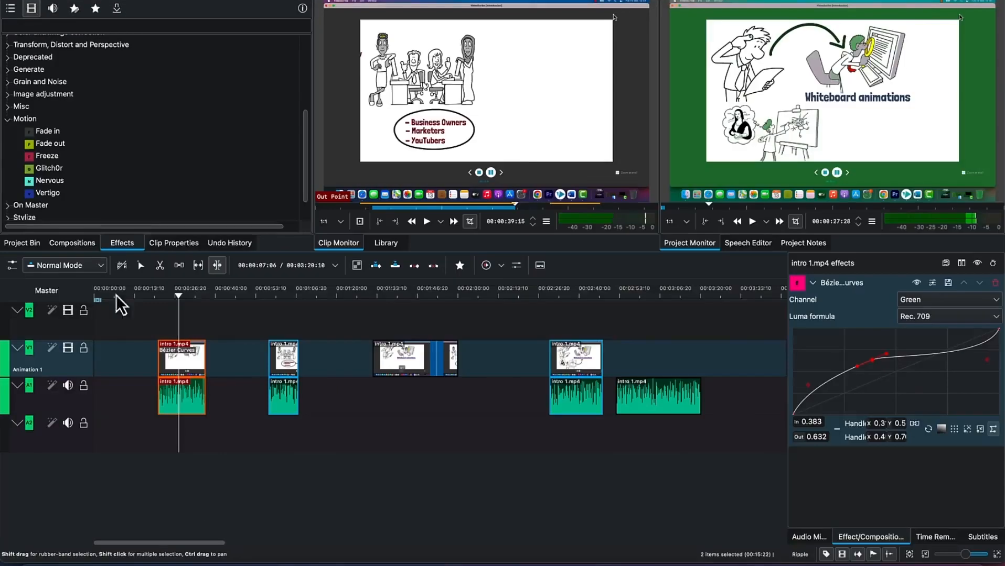
left_click_drag(278, 362, 213, 364)
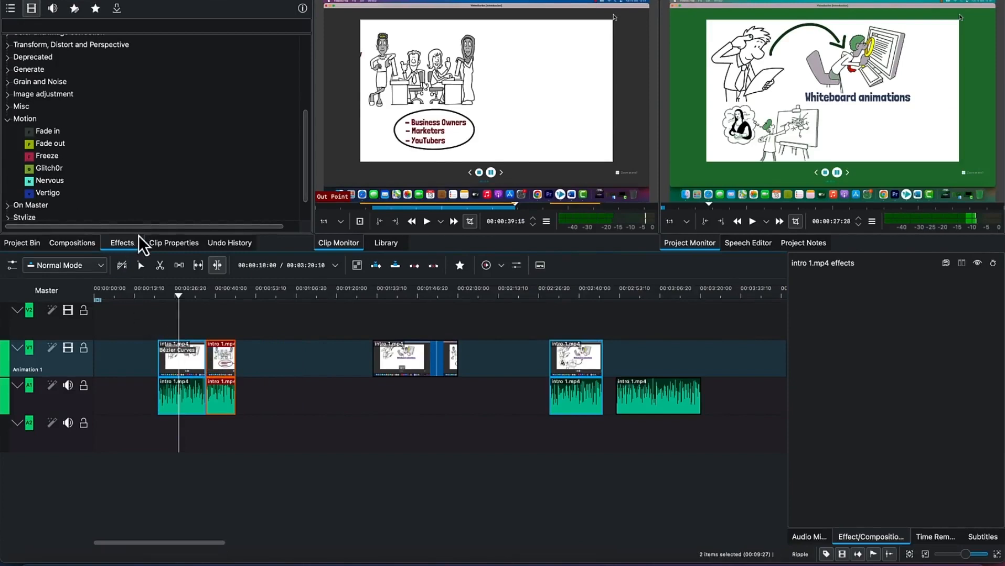
left_click(50, 132)
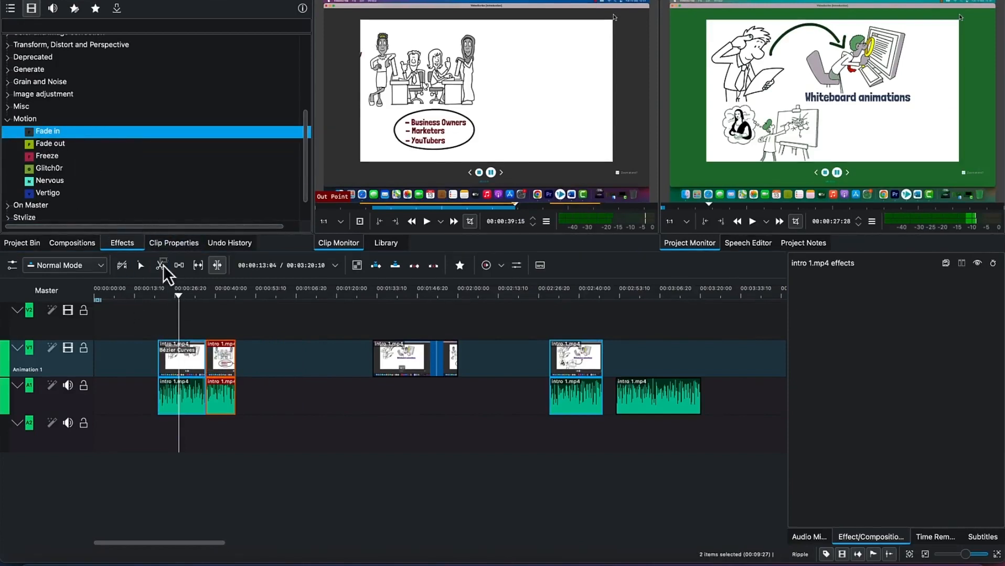
left_click_drag(199, 329, 211, 365)
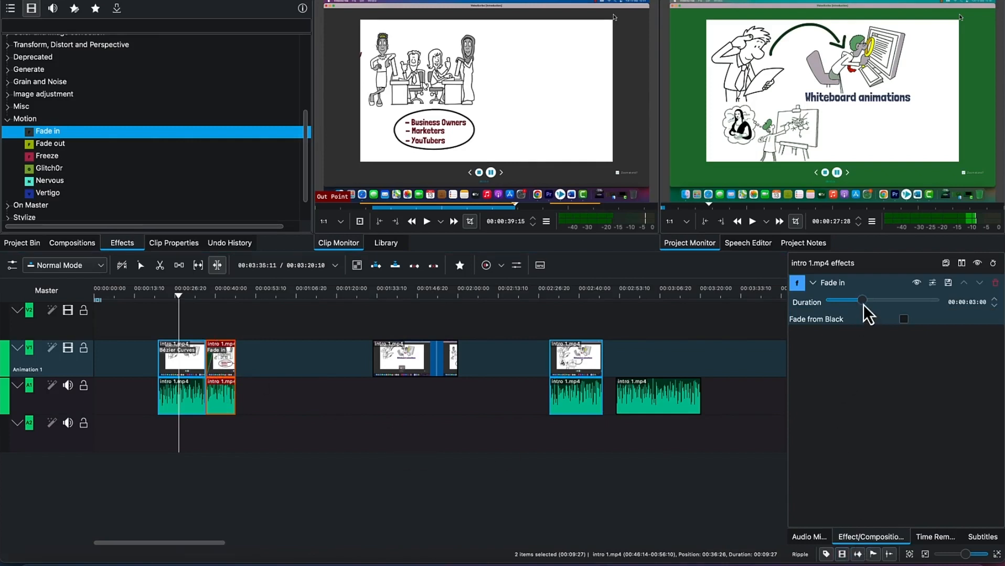
- Set the second clip's Fade in duration to 00:00:00:24 and play back the cut between the first two clips
left_click_drag(864, 305, 868, 305)
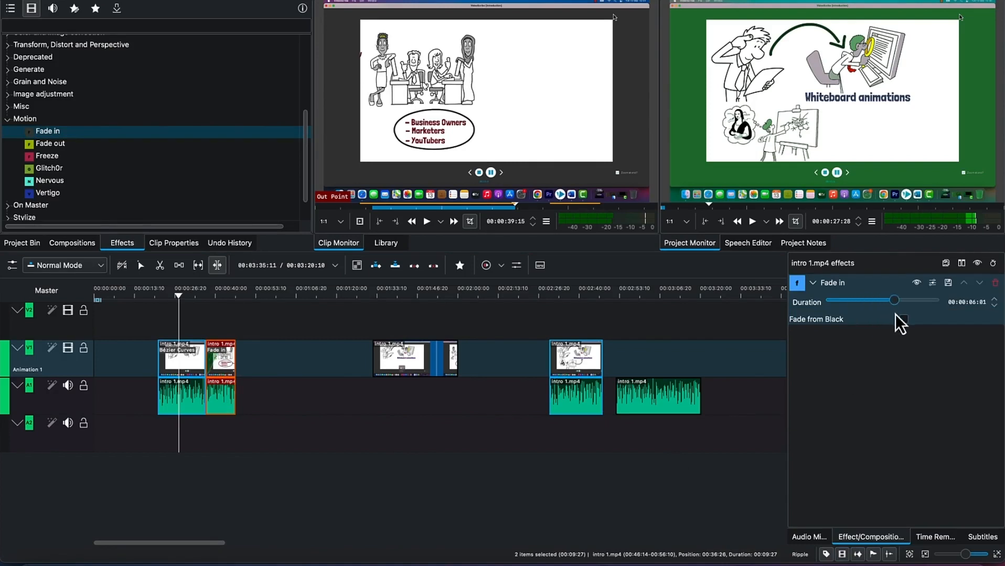
left_click_drag(855, 313, 857, 313)
mouse_move(912, 309)
left_mouse_down()
mouse_move(844, 300)
mouse_move(917, 310)
left_mouse_up()
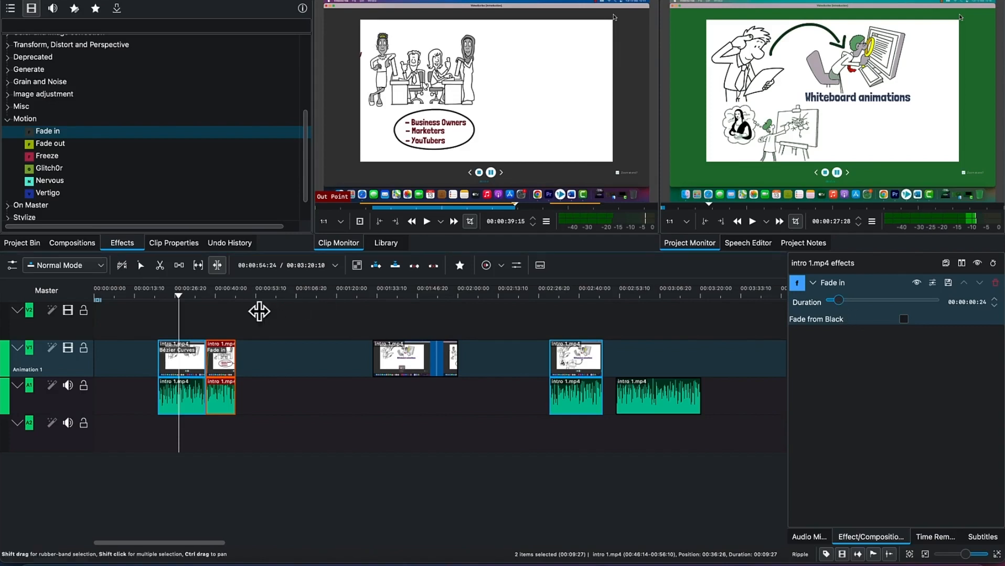
left_click_drag(179, 304, 203, 306)
key("space")
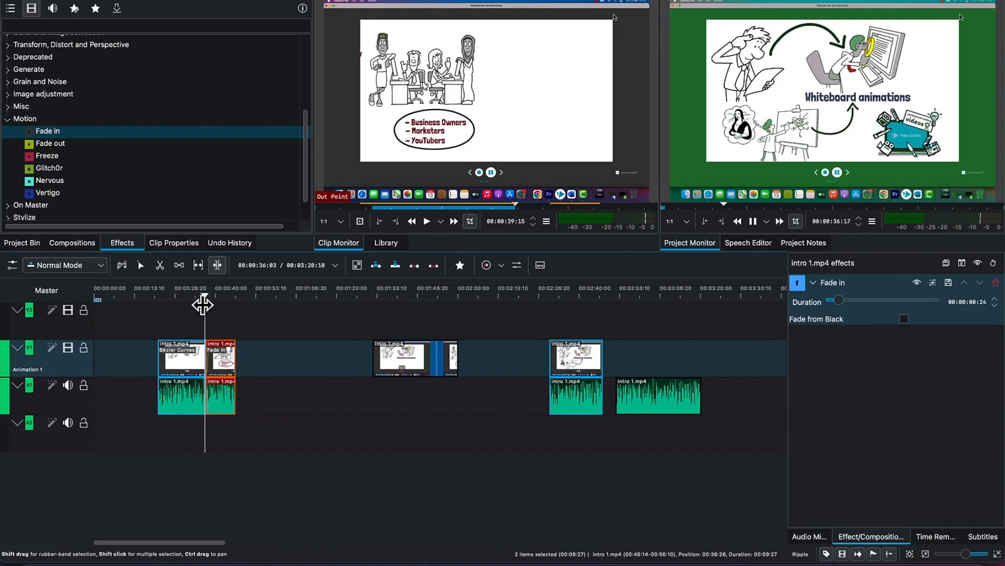
key("space")
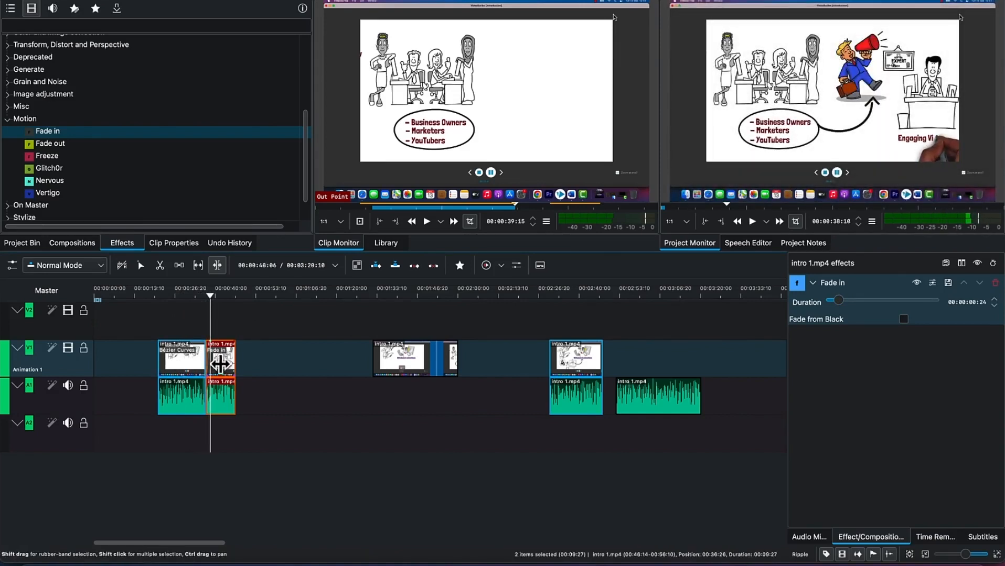
- Apply the Fade out effect to the first clip with a duration of 00:00:02:00
left_click_drag(37, 145, 200, 352)
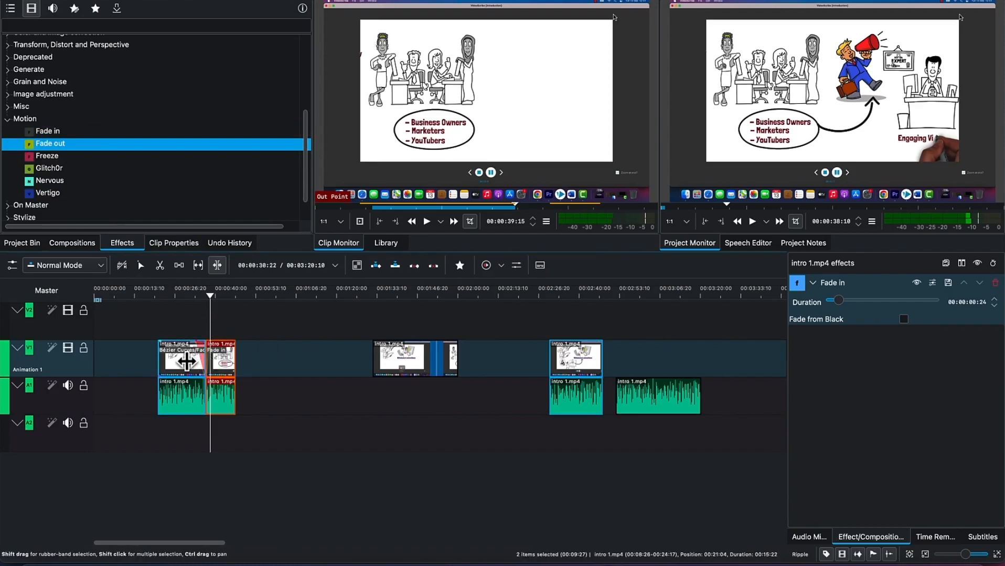
left_click(186, 362)
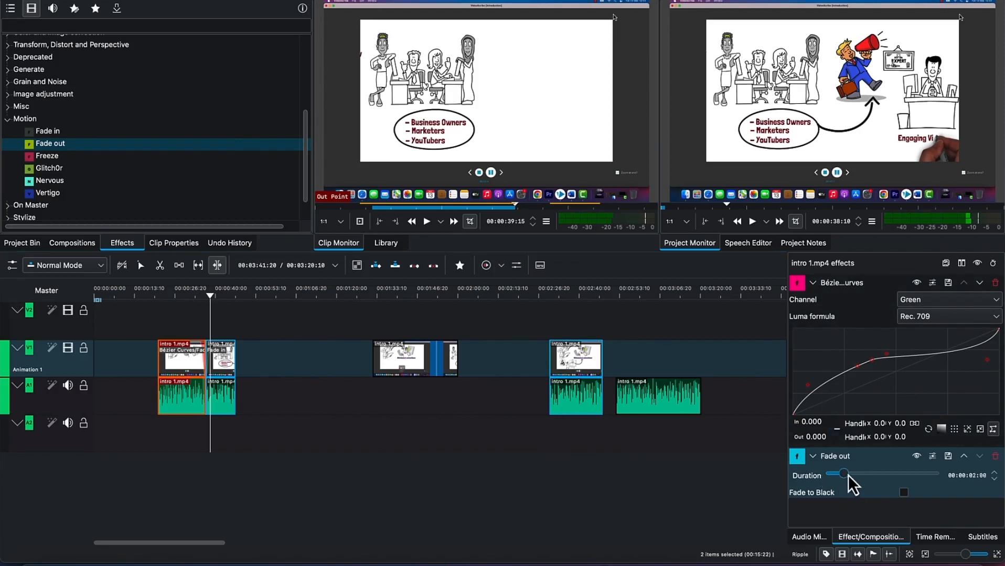
left_click_drag(855, 475, 846, 476)
left_click_drag(840, 478, 846, 476)
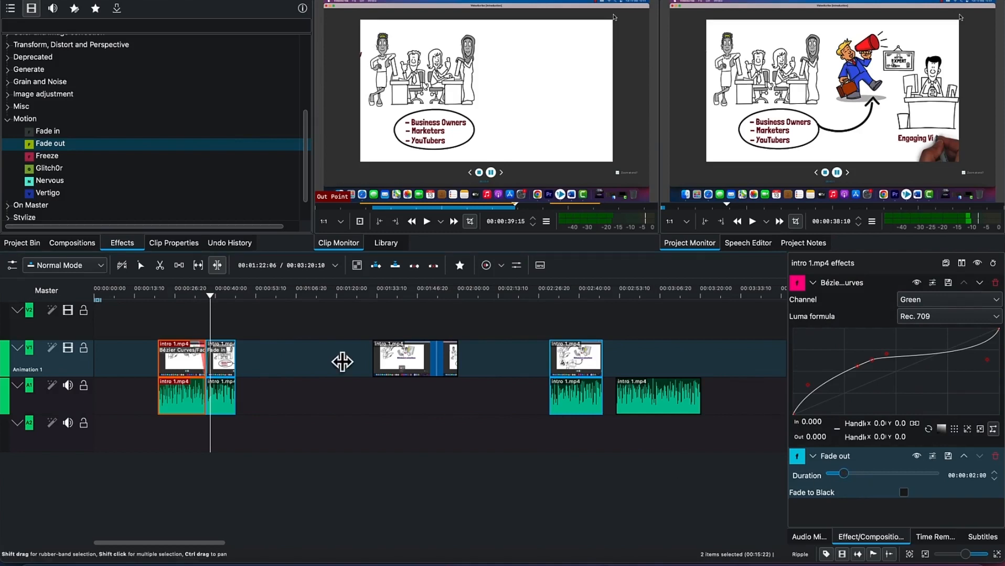
- Play back the fade-out and fade-in transition between the first two clips, starting at about 00:00:34:13
left_click_drag(212, 295, 197, 299)
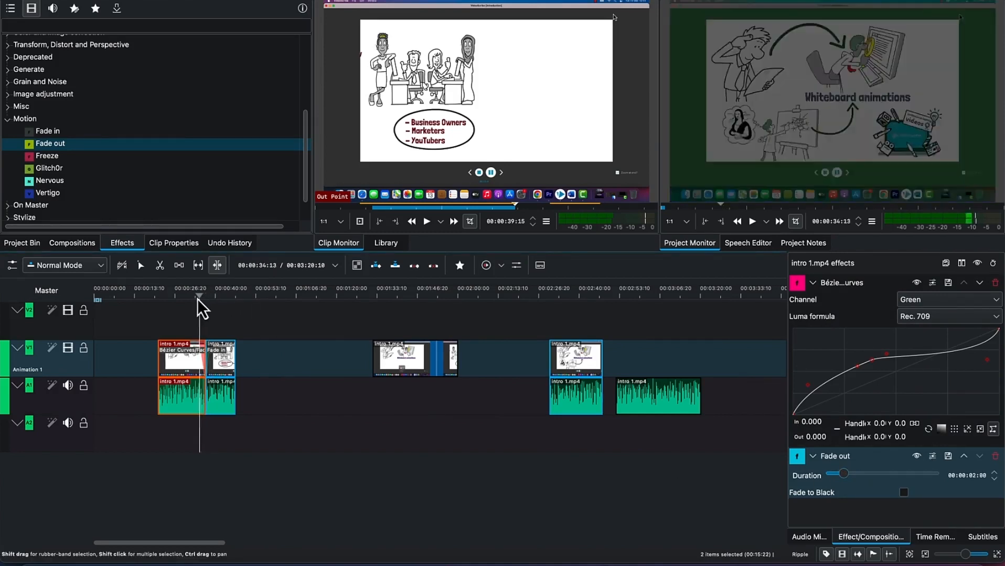
key("space")
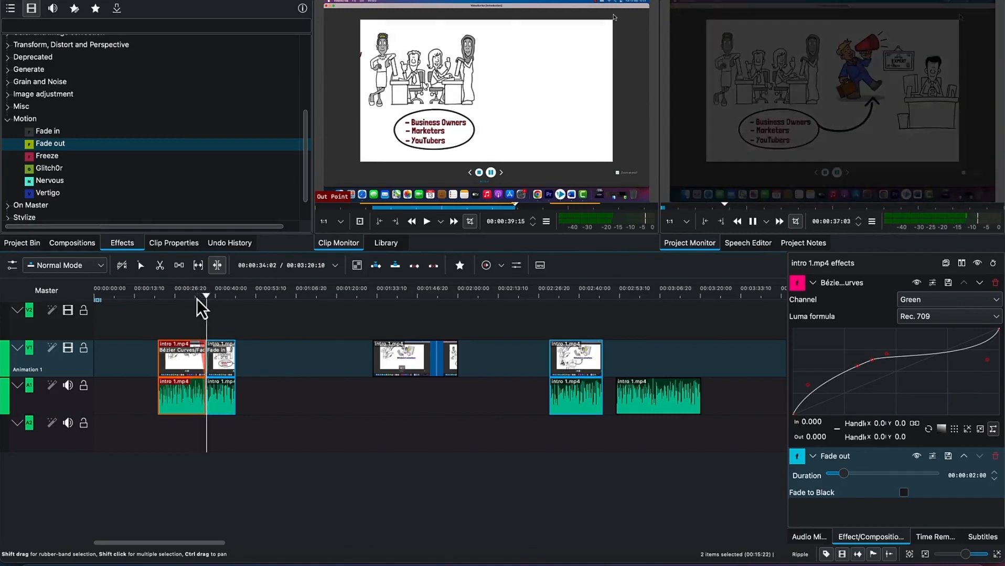
key("space")
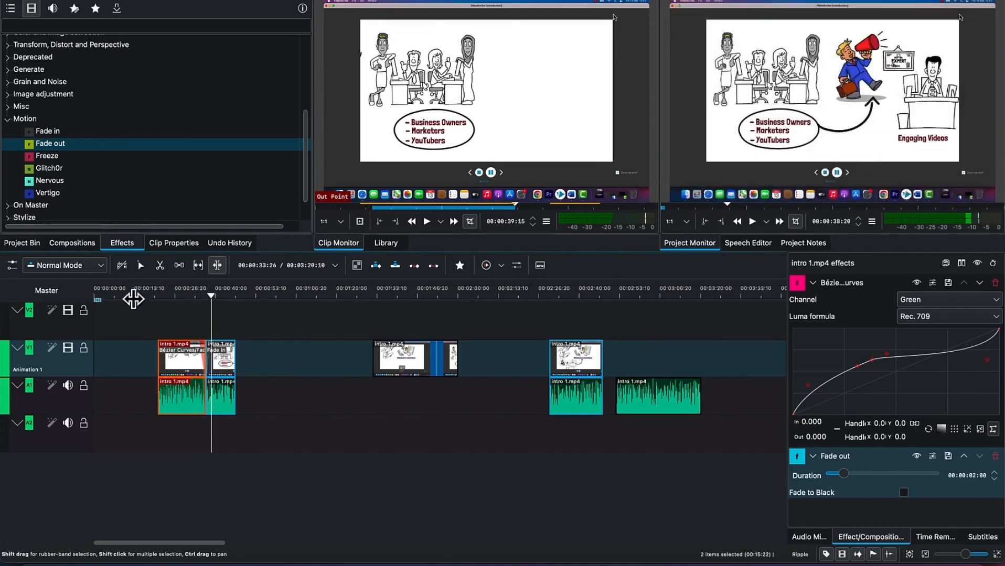
- Examine the list of video effect categories, from Blur and Sharpen through VR360 and 3D
scroll(60, 185, "down", 1)
scroll(60, 185, "down", 2)
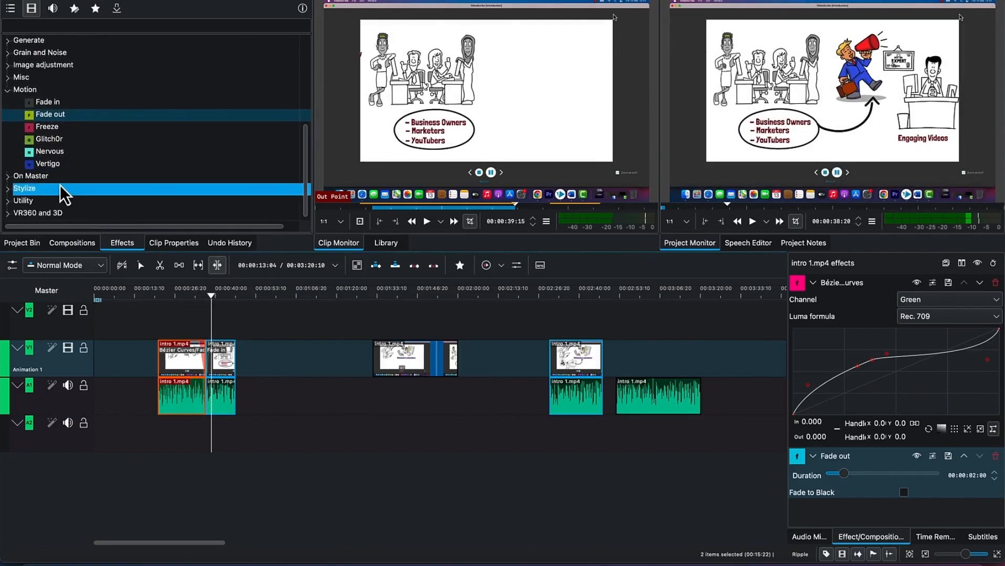
scroll(60, 184, "up", 3)
scroll(60, 185, "up", 5)
scroll(60, 185, "down", 2)
scroll(59, 185, "up", 4)
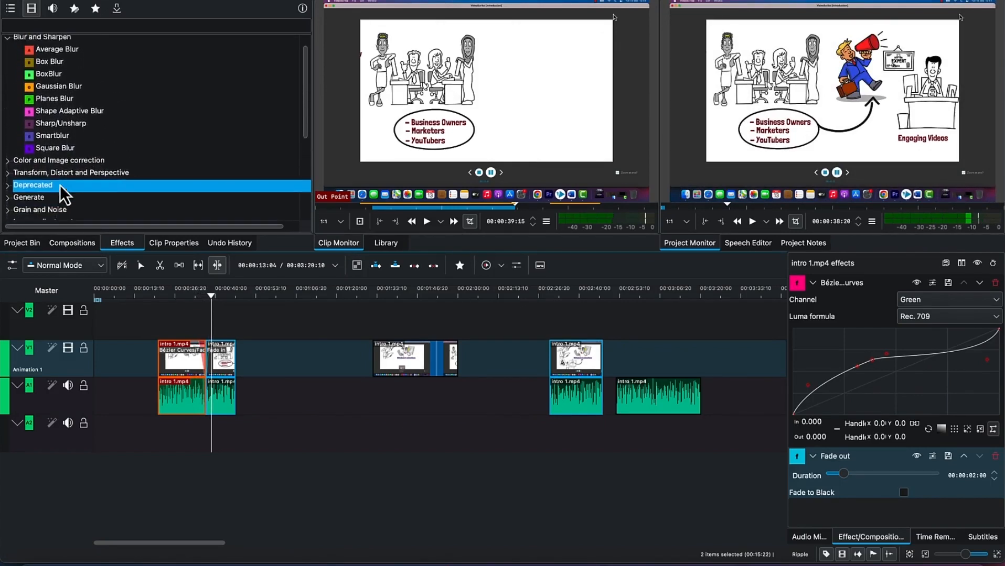
scroll(59, 186, "down", 2)
scroll(60, 184, "down", 2)
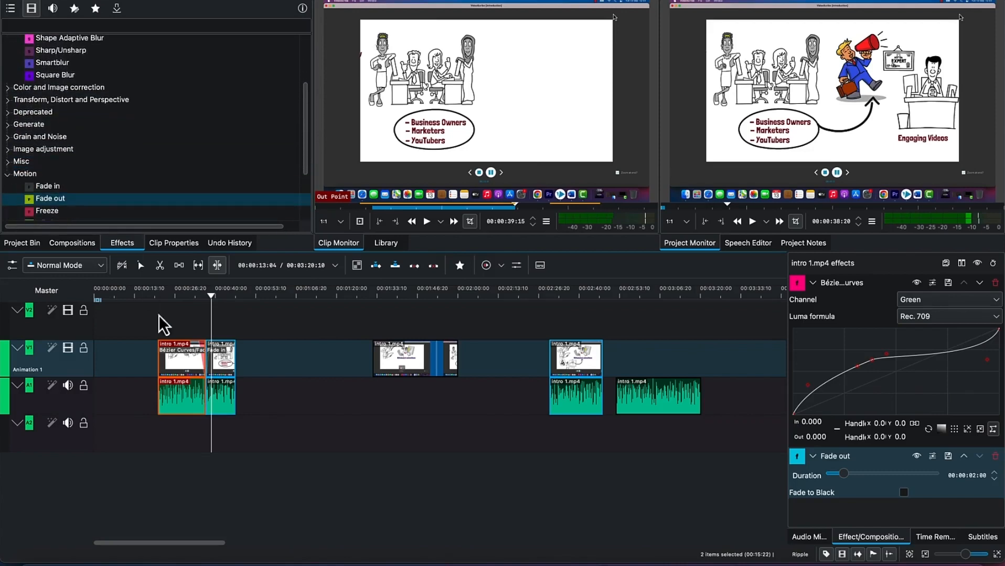
- Examine the properties of the intro 1.mp4 clip and the project's full undo history
left_click(176, 244)
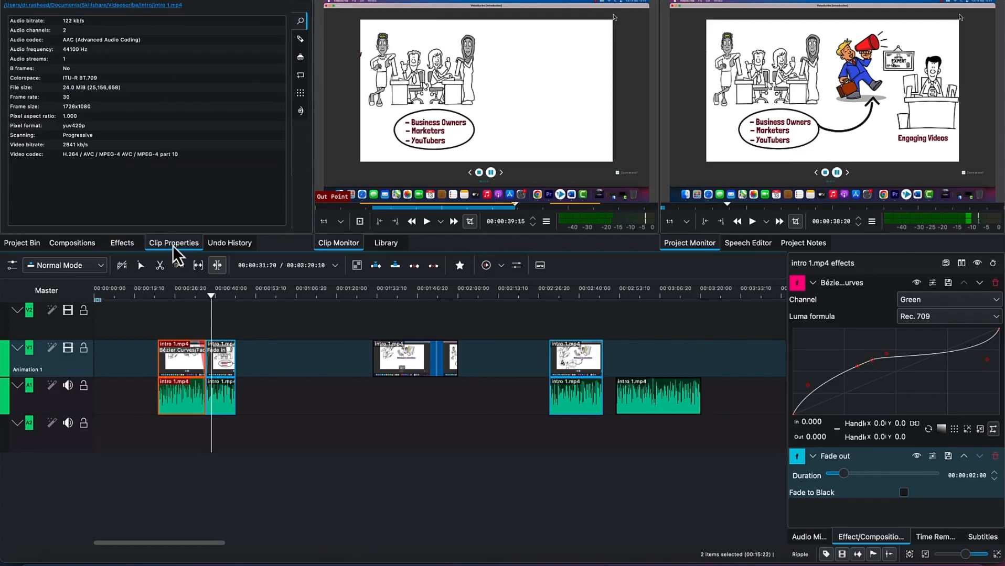
left_click(216, 249)
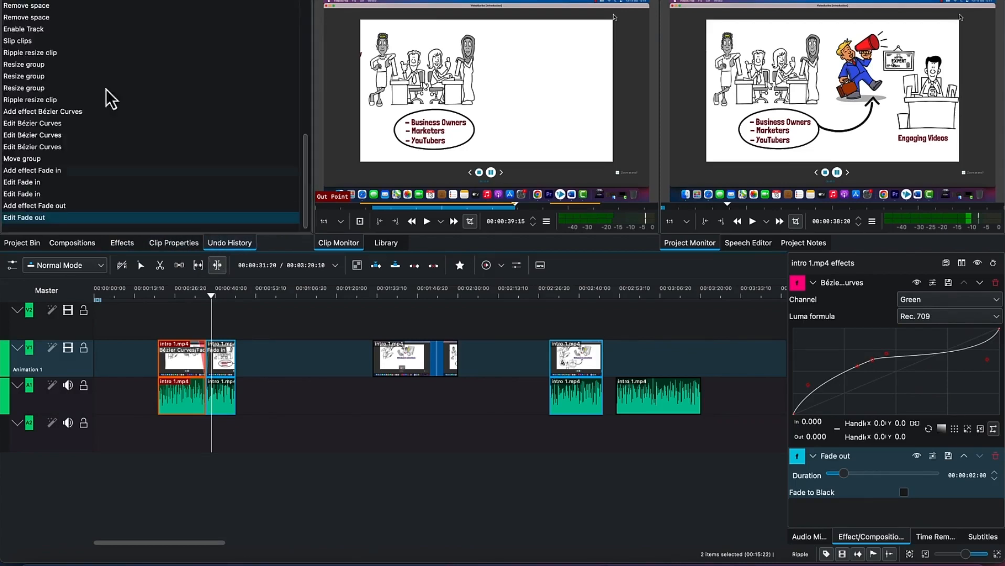
scroll(103, 40, "up", 10)
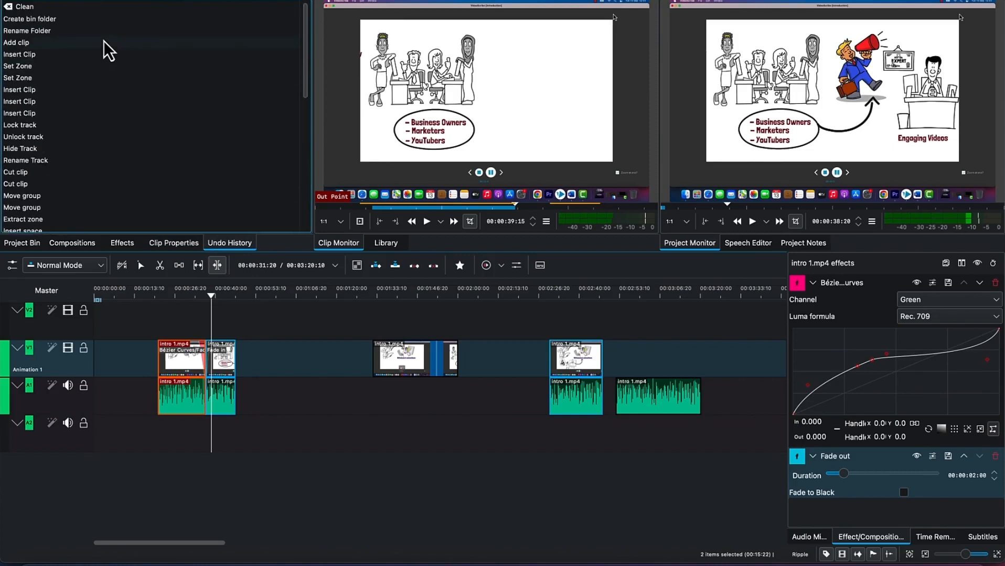
scroll(104, 40, "down", 10)
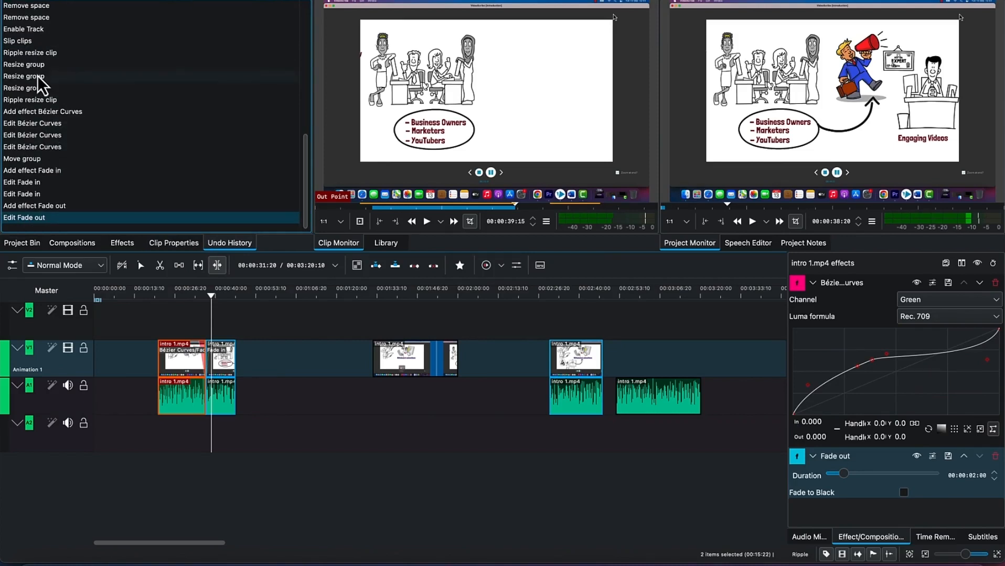
scroll(36, 76, "up", 5)
scroll(37, 75, "up", 5)
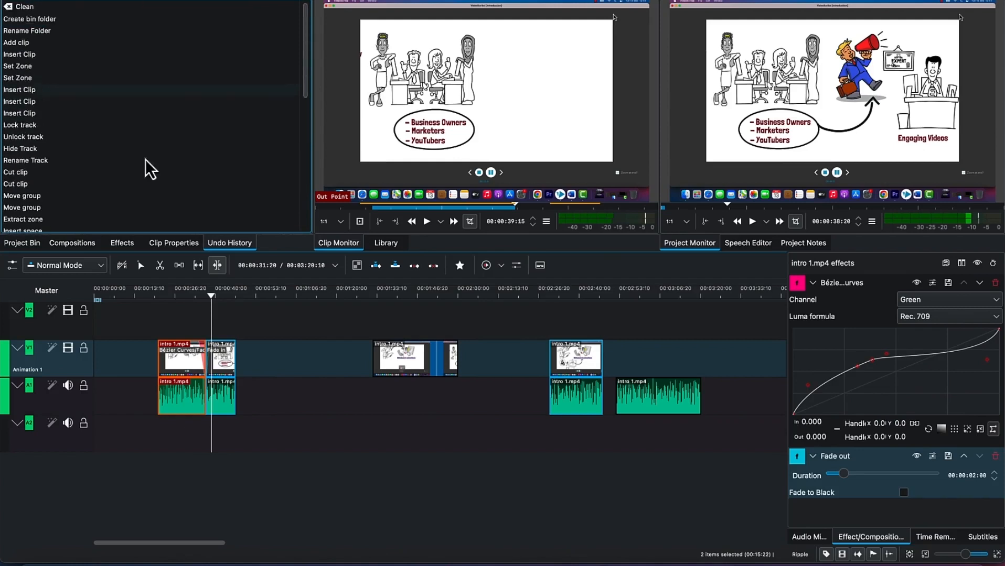